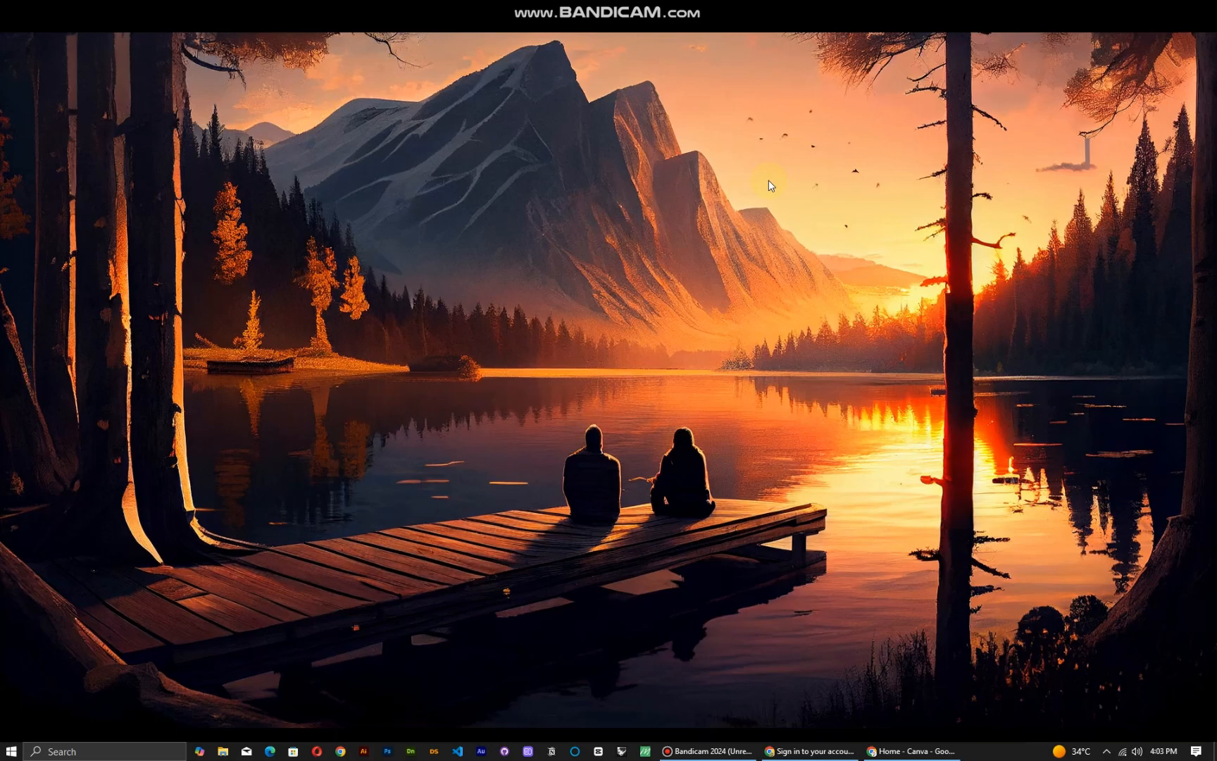
Switch to Canva in the browser, open Canva AI and look through its example prompts.
{"action": "left_click", "coordinate": [902, 751]}
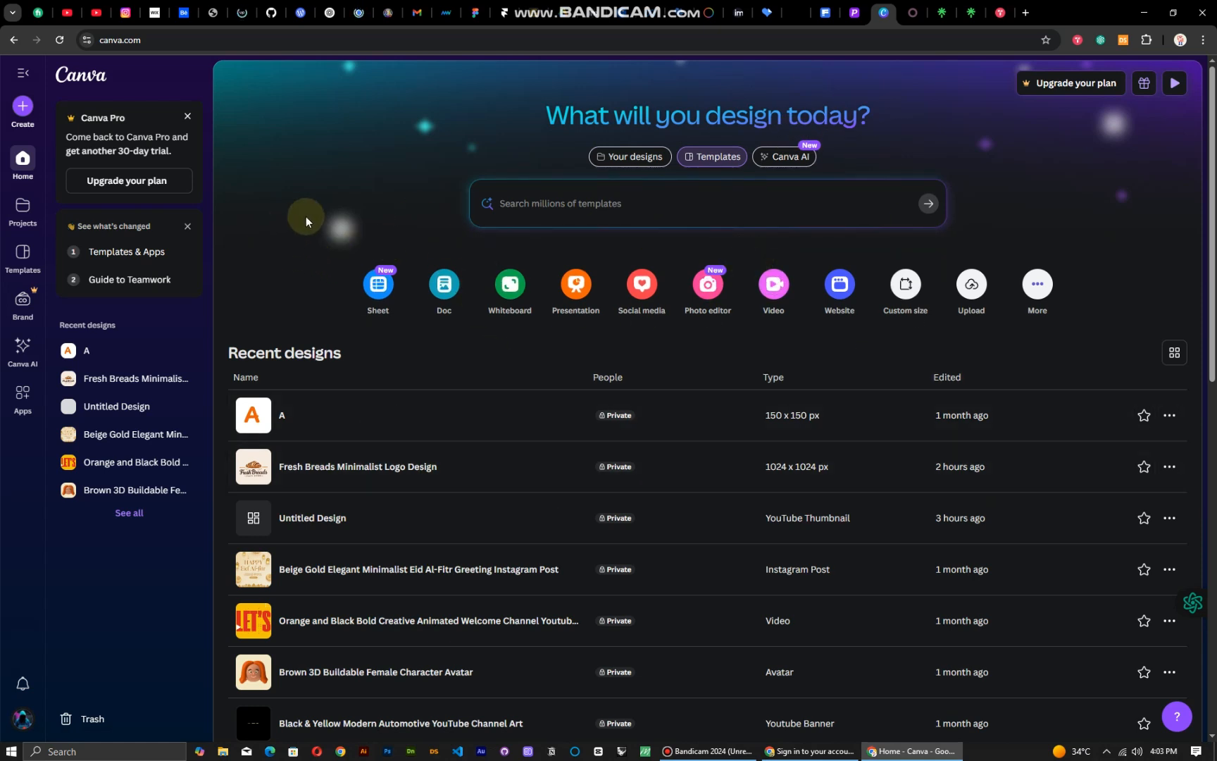
{"action": "left_click", "coordinate": [776, 158]}
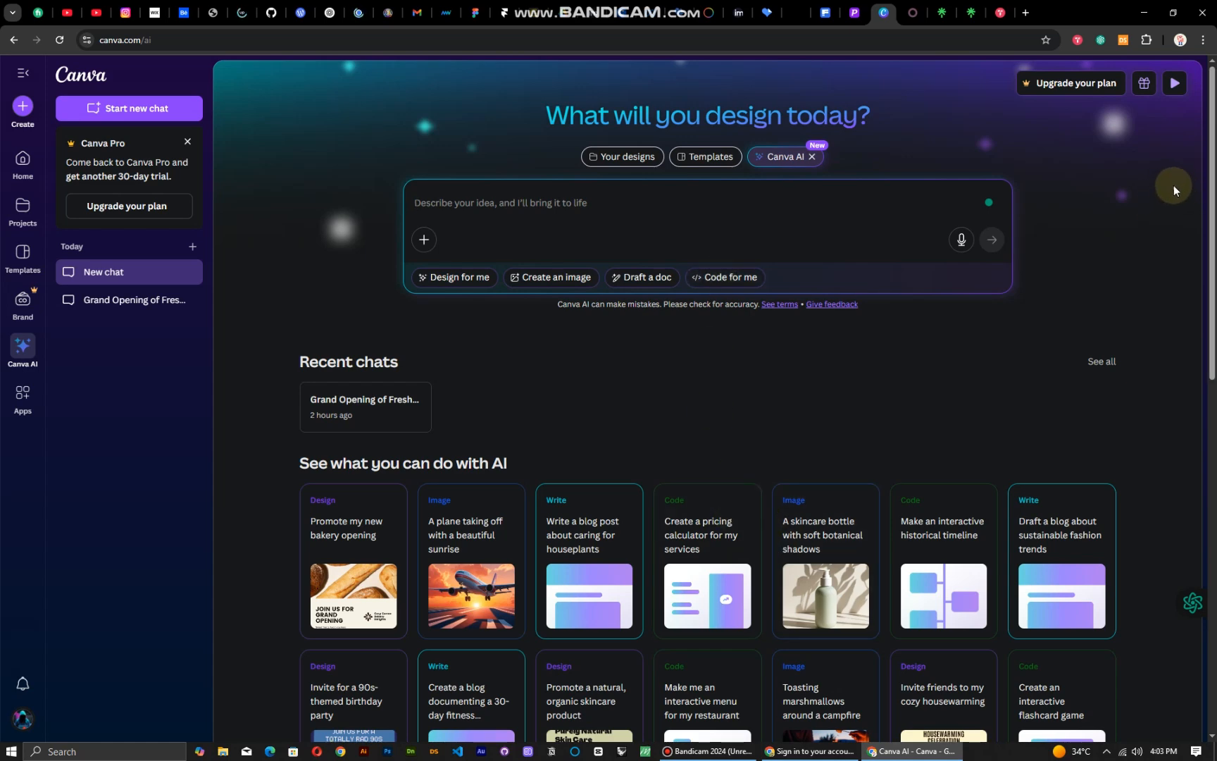
{"action": "left_click_drag", "start_coordinate": [1212, 176], "coordinate": [1173, 307]}
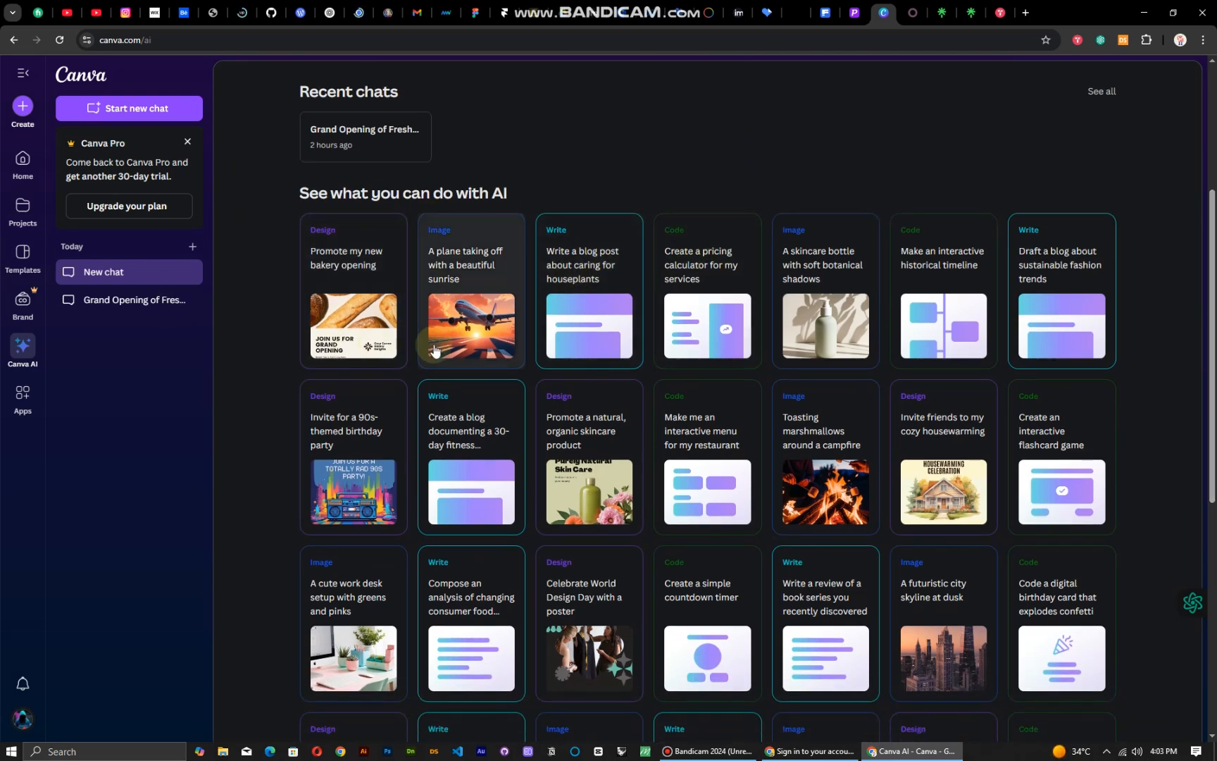
{"action": "left_click", "coordinate": [353, 273]}
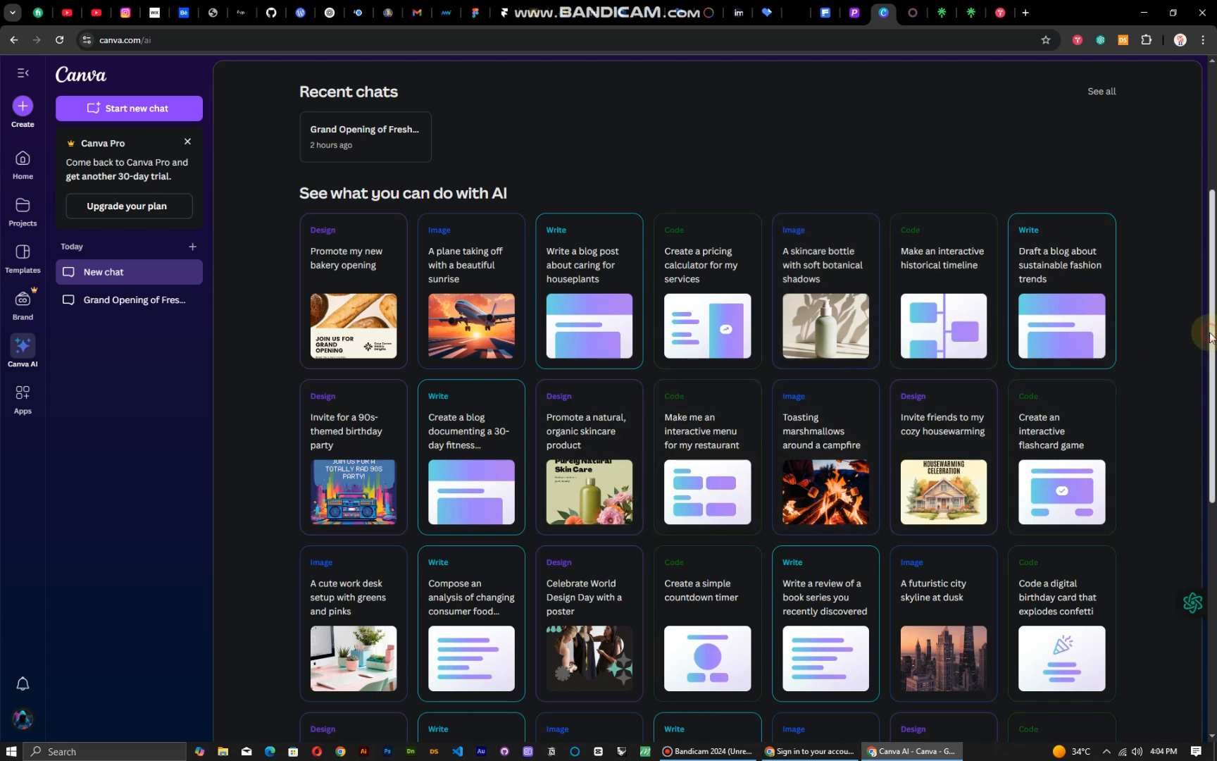
{"action": "left_click_drag", "start_coordinate": [1210, 337], "coordinate": [1201, 169]}
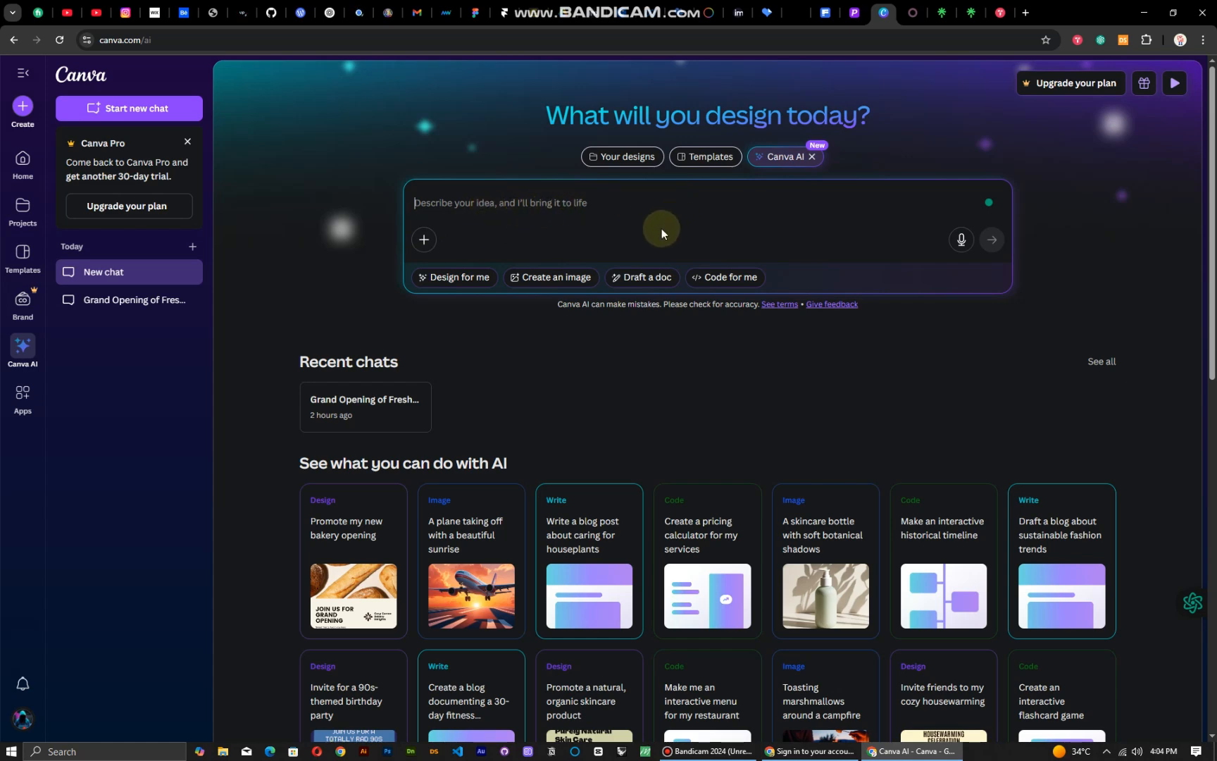
Use Code for me to generate a logo and branding website with portfolio, offices VIP Jewelers, Silver Jewels, Silver Craft, Spark Advertising, in light and dark brown.
{"action": "left_click", "coordinate": [725, 277]}
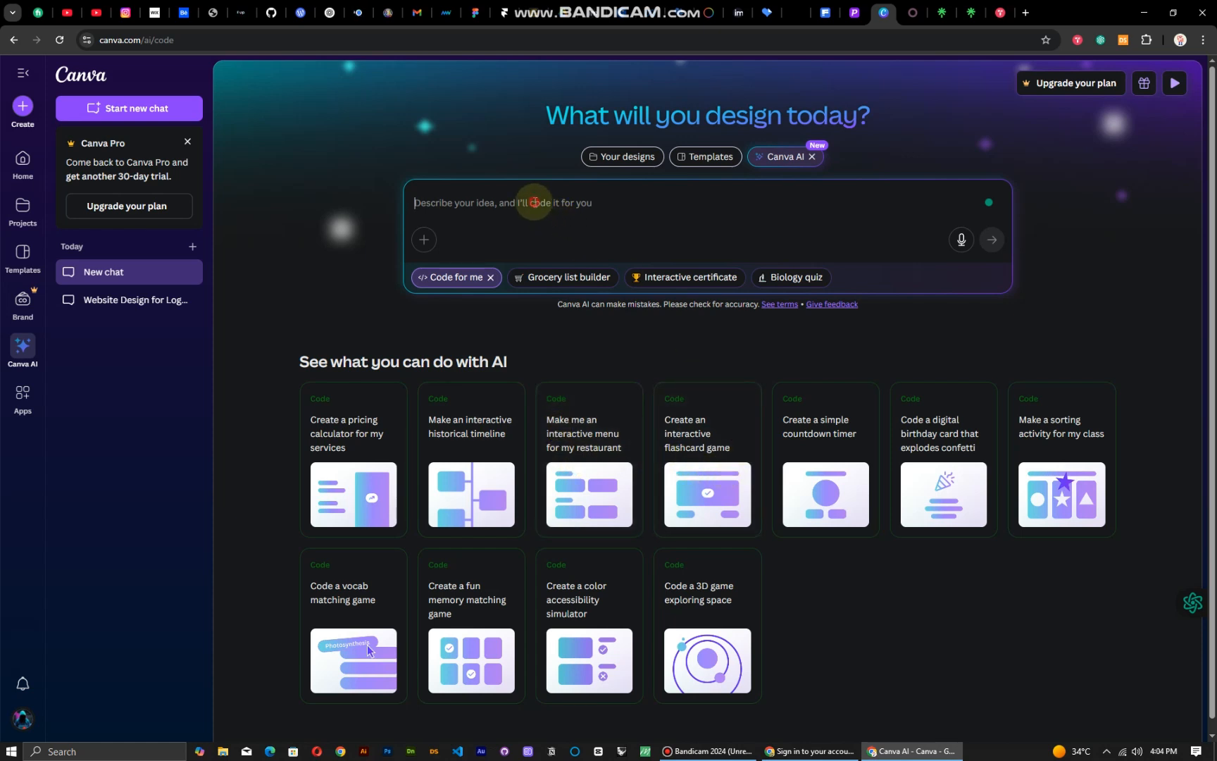
{"action": "type", "text": "So i make A website for sal"}
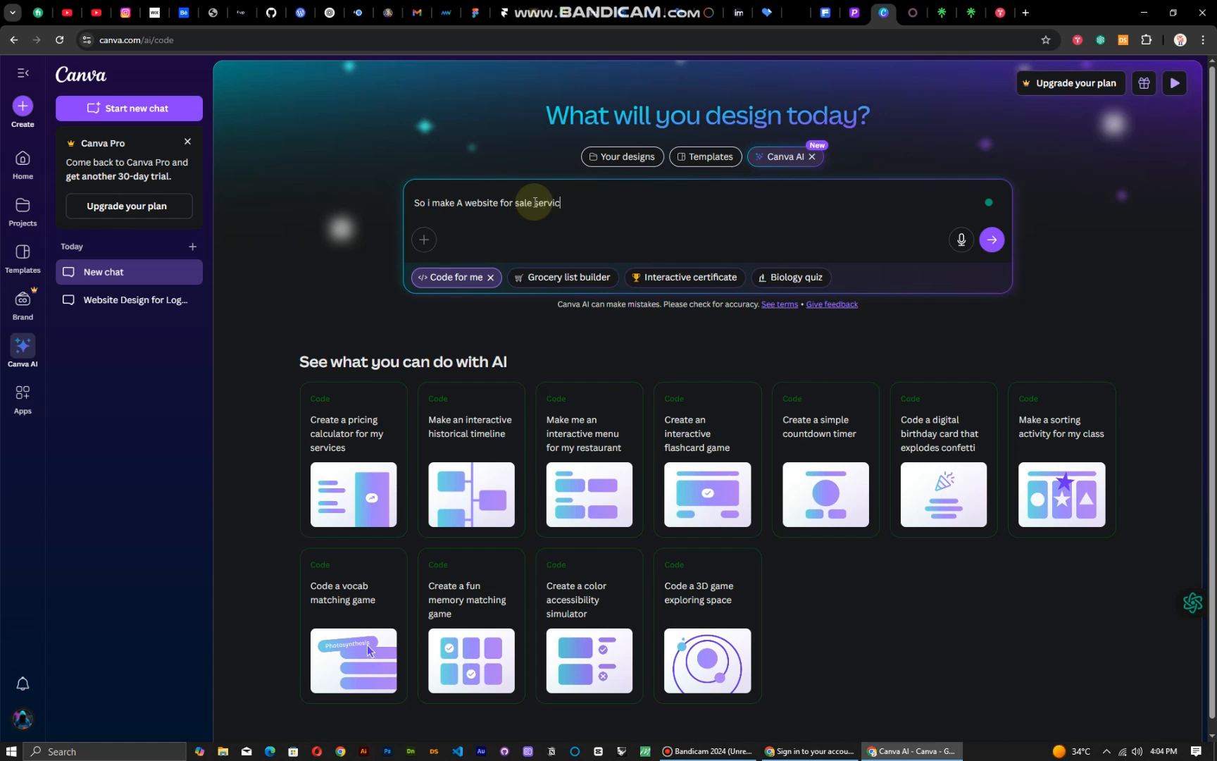
{"action": "type", "text": "es like graphi"}
{"action": "key", "text": "ctrl+BackSpace"}
{"action": "key", "text": "BackSpace"}
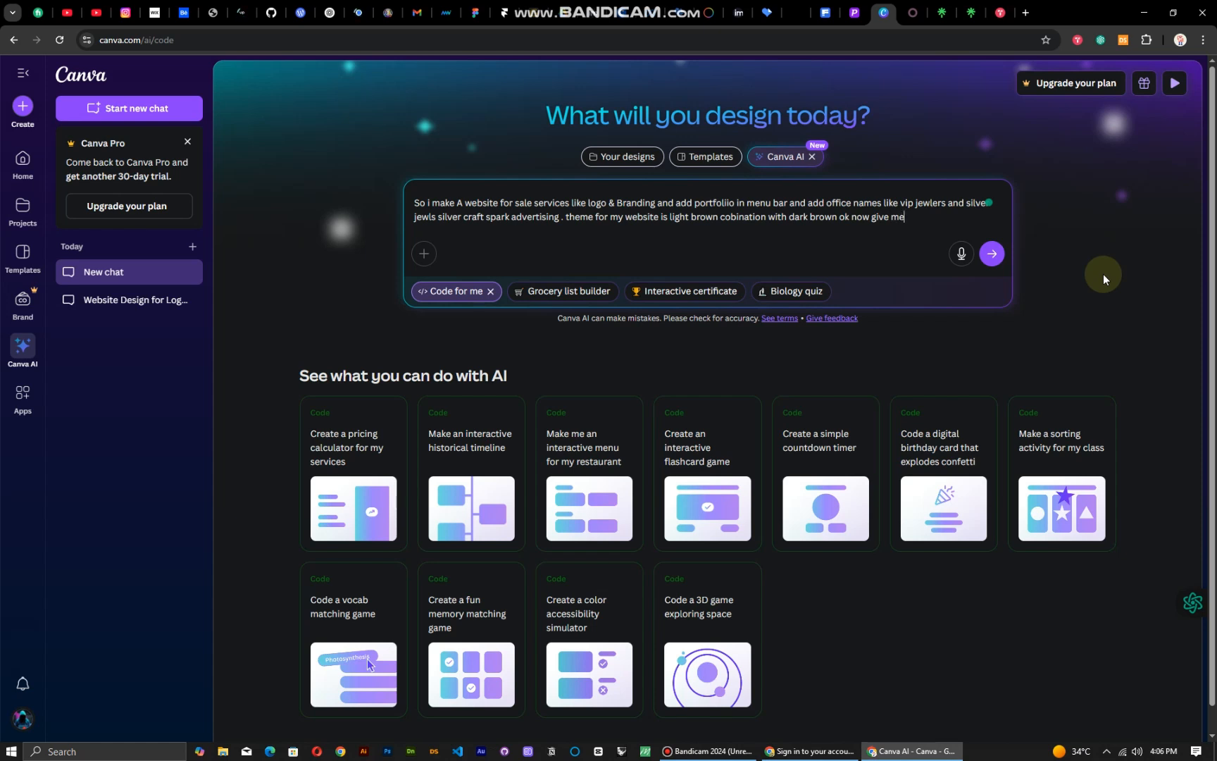
{"action": "type", "text": "my beautiful web"}
{"action": "key", "text": "Return"}
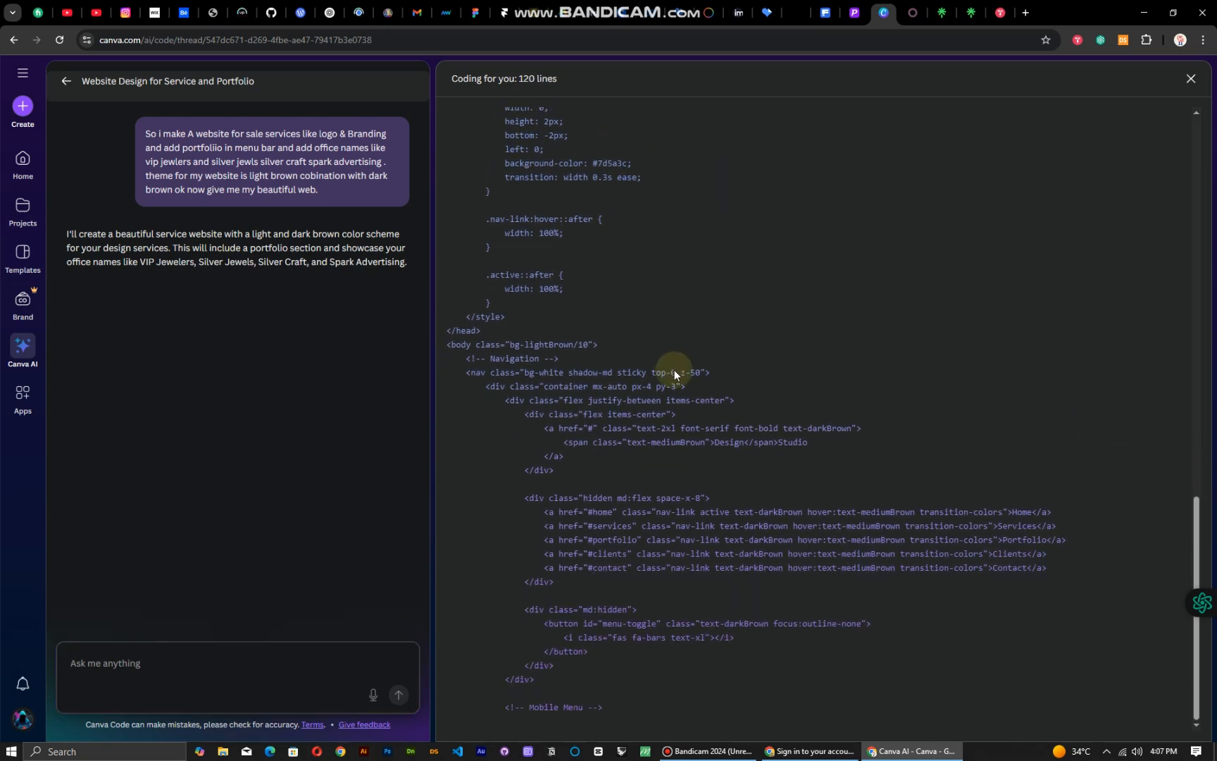
Examine the website code as Canva AI writes it, from the navigation section back to the beginning.
{"action": "left_click_drag", "start_coordinate": [1196, 527], "coordinate": [1174, 148]}
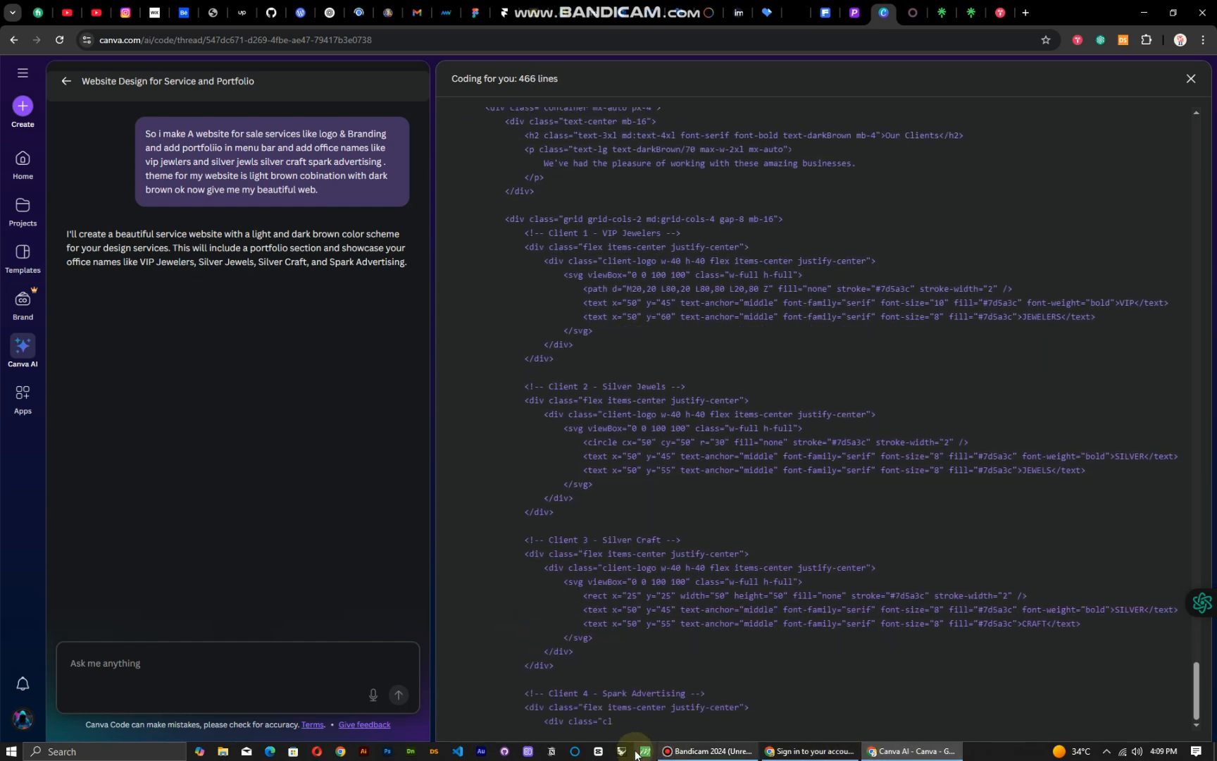
{"action": "left_click", "coordinate": [704, 751]}
{"action": "left_click", "coordinate": [760, 204]}
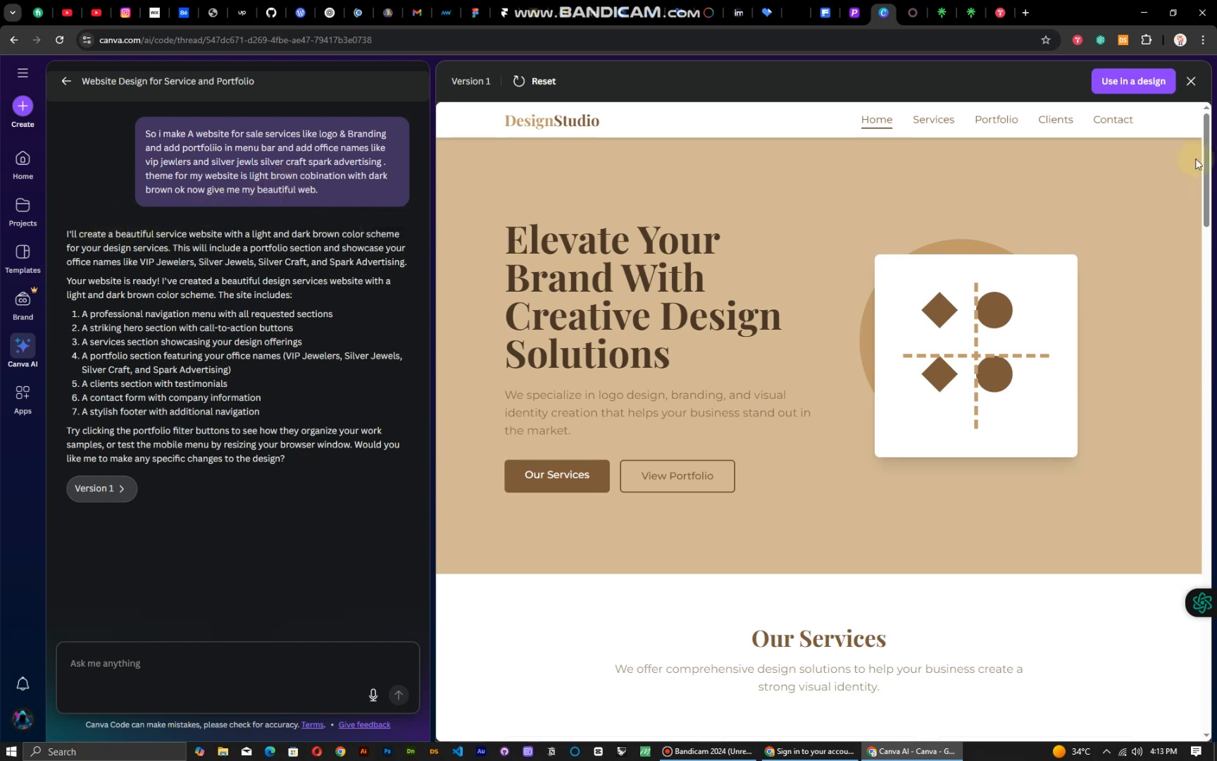
Review the Version 1 website preview down to its clients section and back, and open it as a design in the editor.
{"action": "left_click_drag", "start_coordinate": [1208, 147], "coordinate": [1196, 447]}
{"action": "scroll", "coordinate": [1195, 447], "scroll_direction": "down", "scroll_amount": 7}
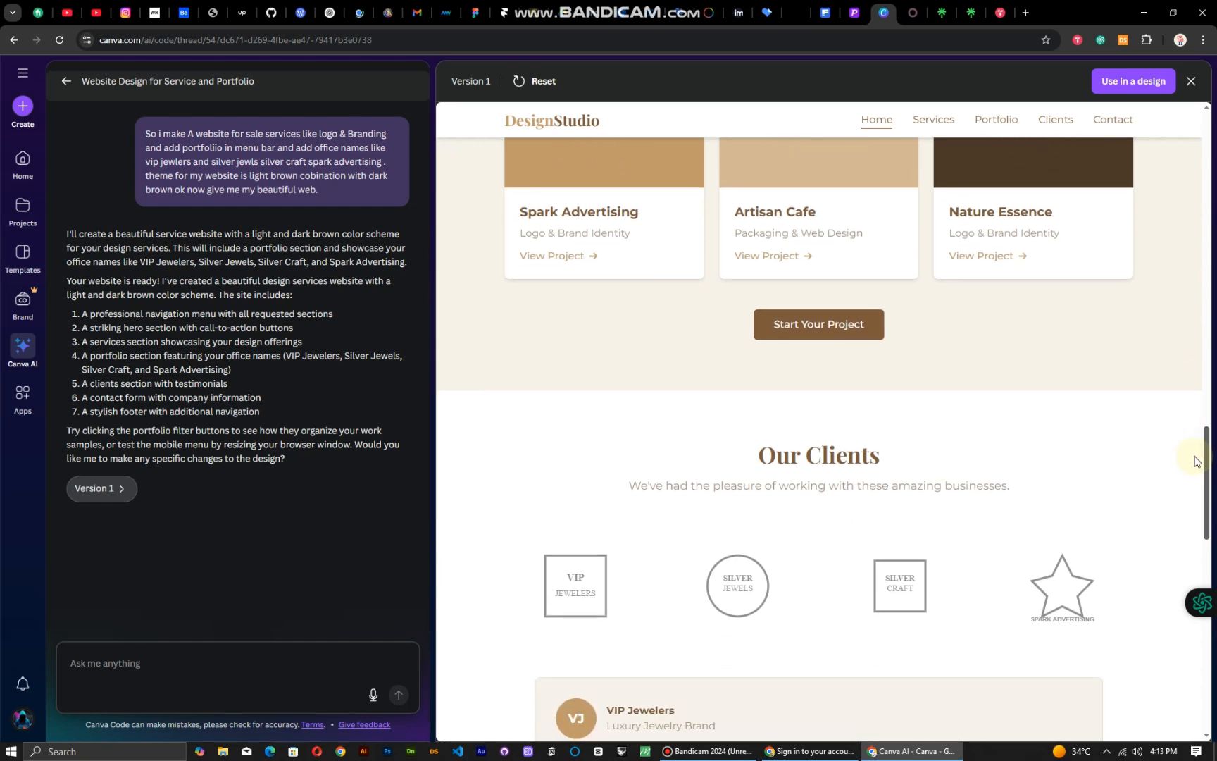
{"action": "scroll", "coordinate": [1212, 464], "scroll_direction": "up", "scroll_amount": 5}
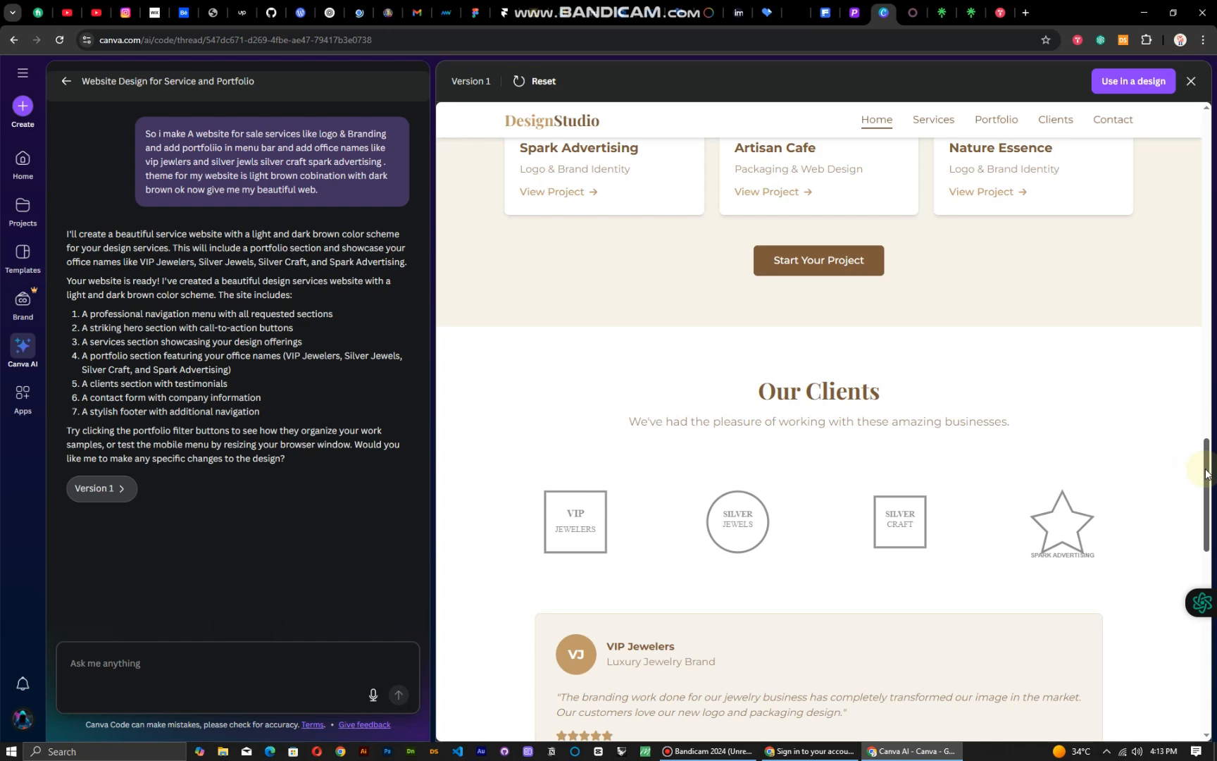
{"action": "left_click_drag", "start_coordinate": [1205, 471], "coordinate": [1205, 120]}
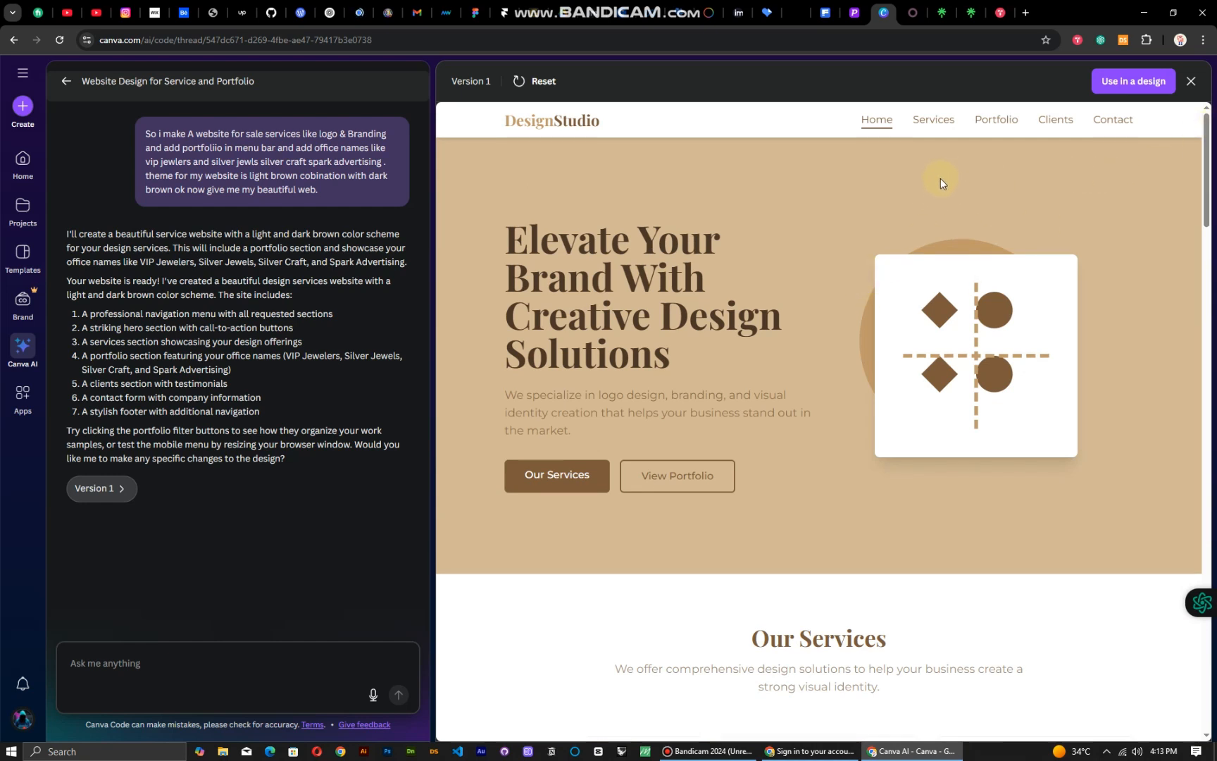
{"action": "left_click", "coordinate": [1141, 90]}
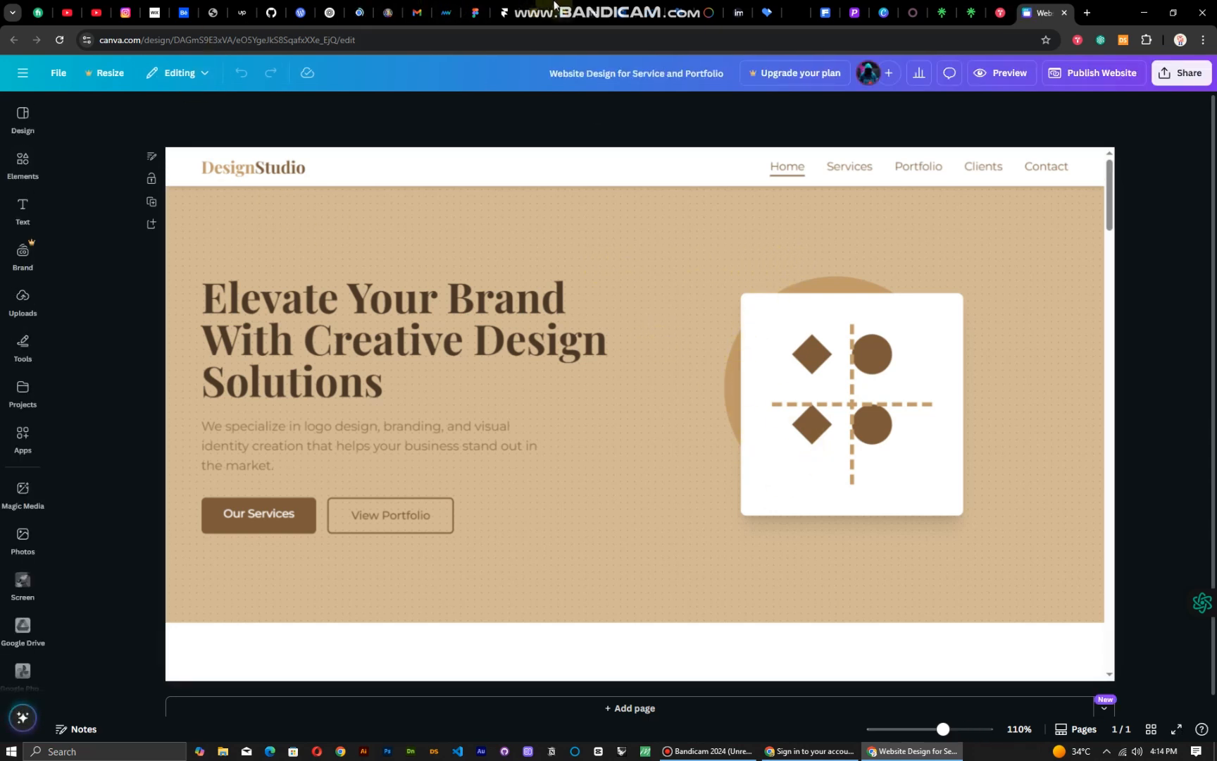
Return to Canva AI and generate Instagram posts from the "Promote my new bakery opening" example.
{"action": "left_click", "coordinate": [881, 10]}
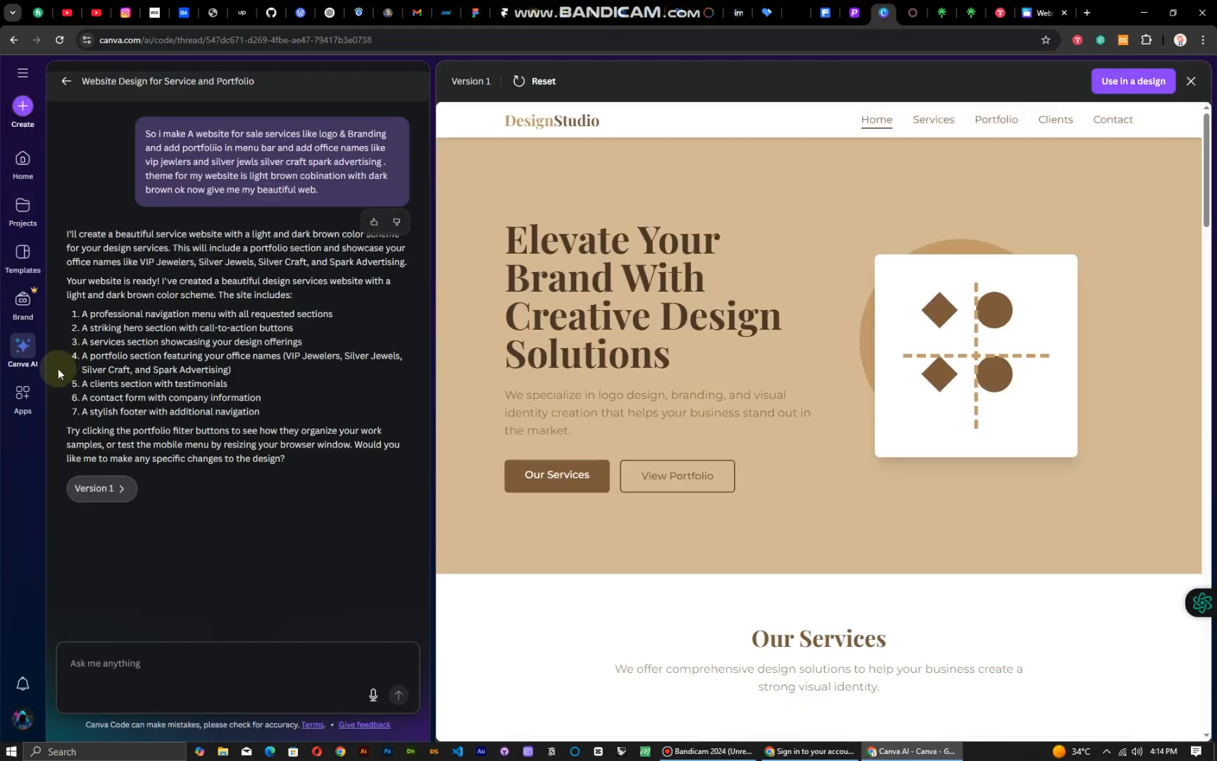
{"action": "left_click", "coordinate": [20, 345]}
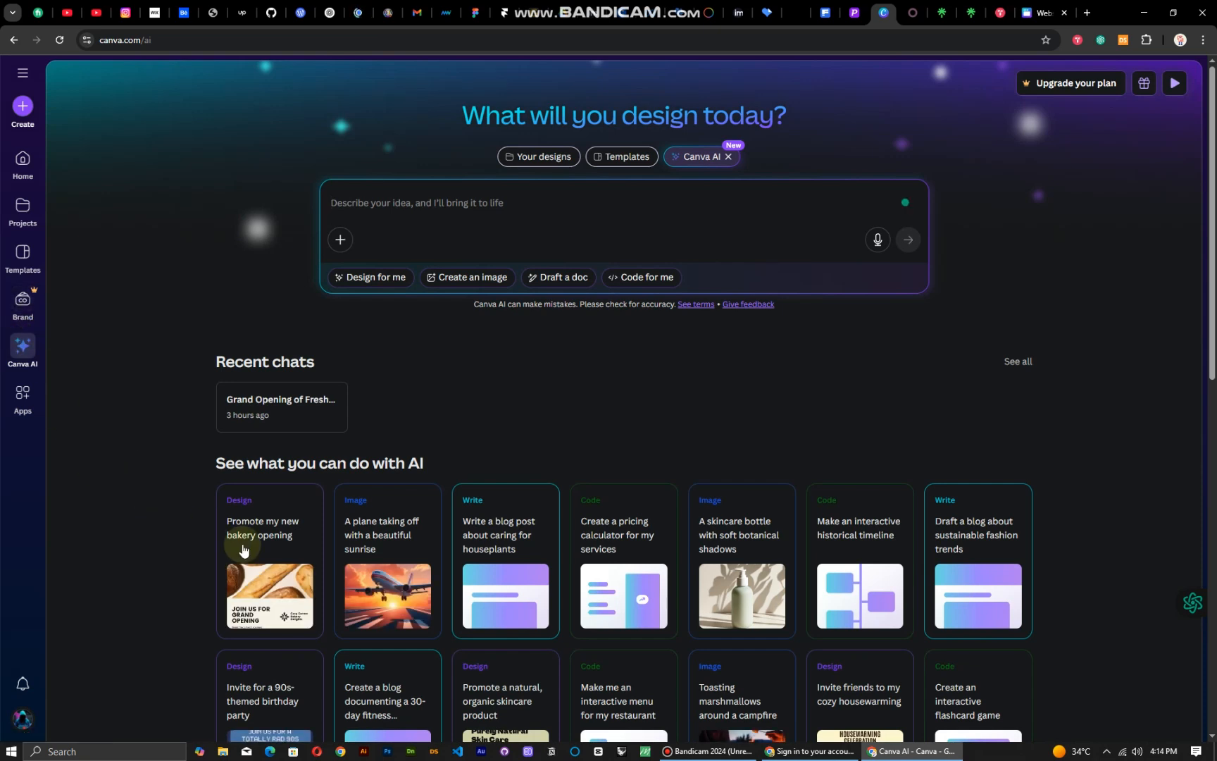
{"action": "left_click", "coordinate": [293, 568]}
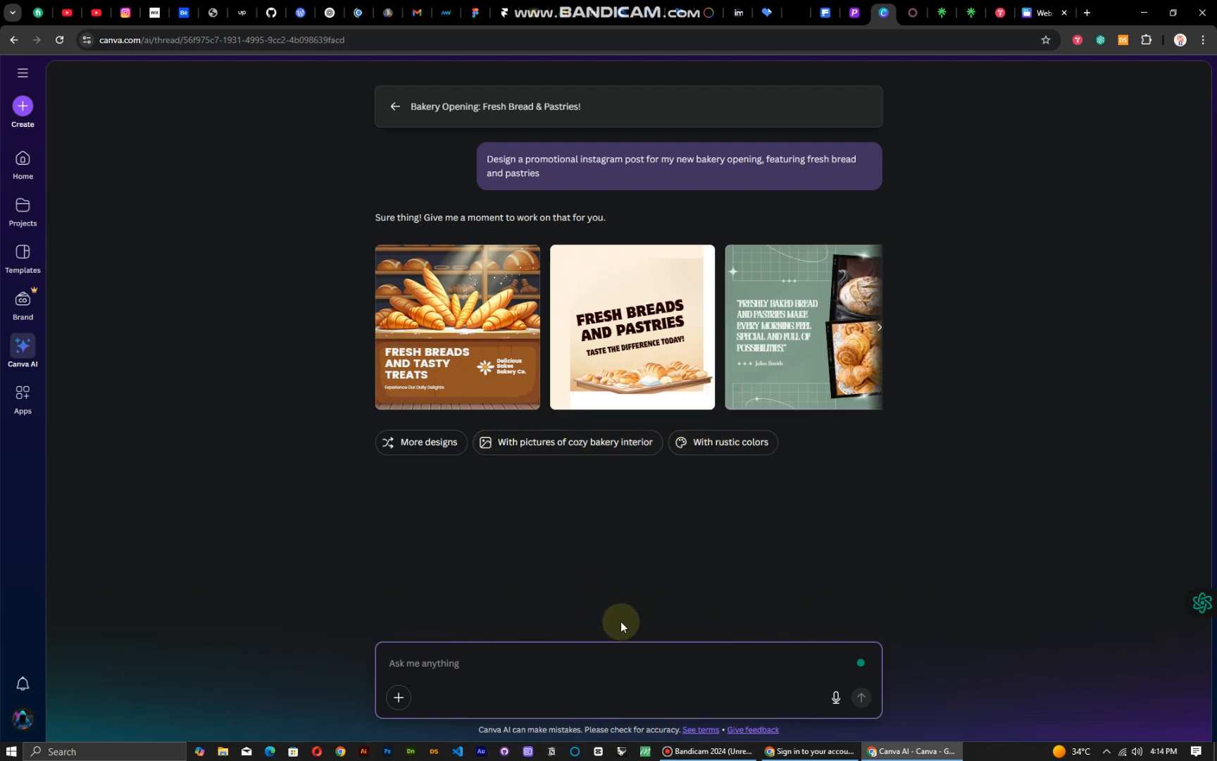
Ask for further bakery designs with the follow-up prompt "give me like other one bakery shop".
{"action": "left_click", "coordinate": [575, 653]}
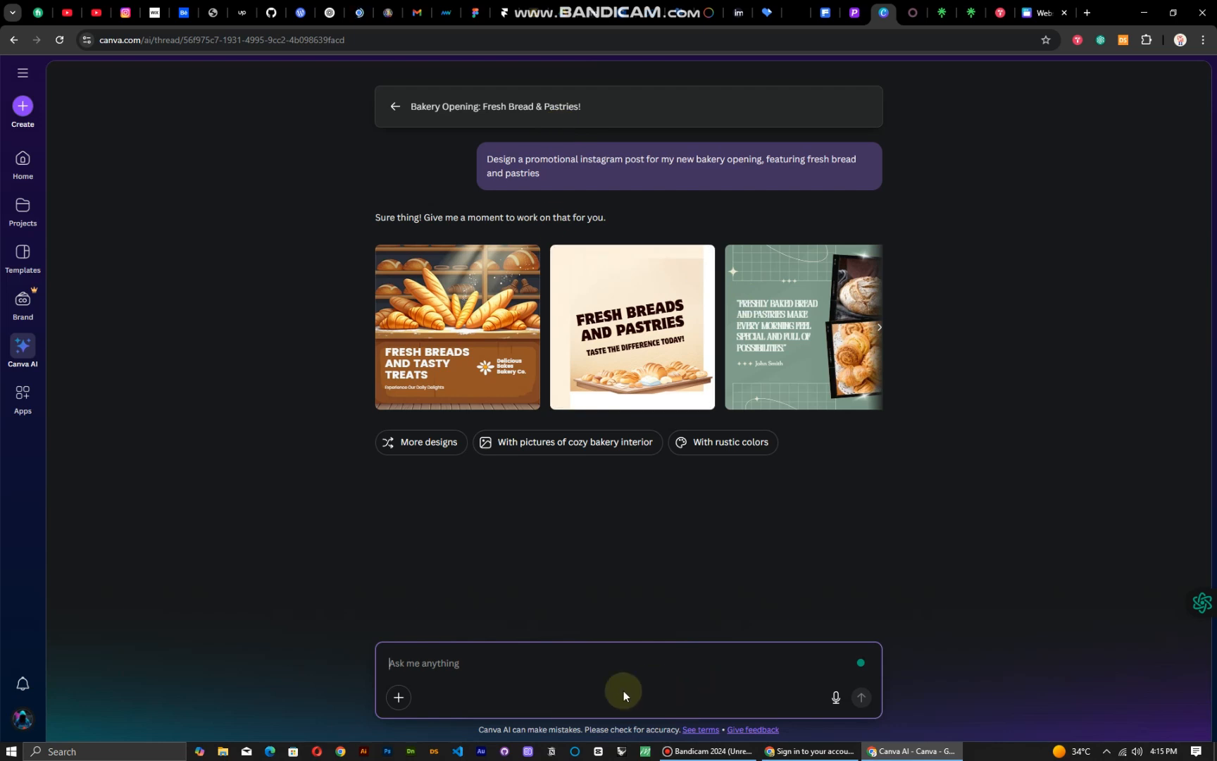
{"action": "type", "text": "gi"}
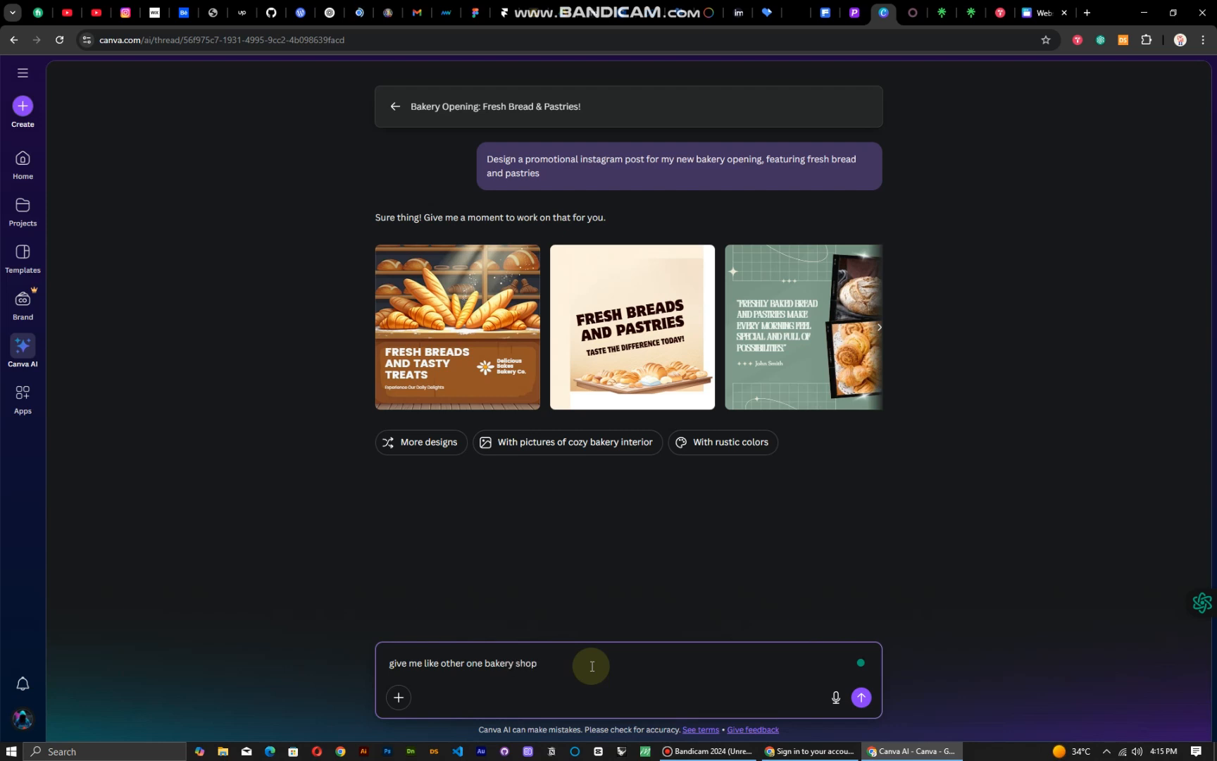
{"action": "key", "text": "Return"}
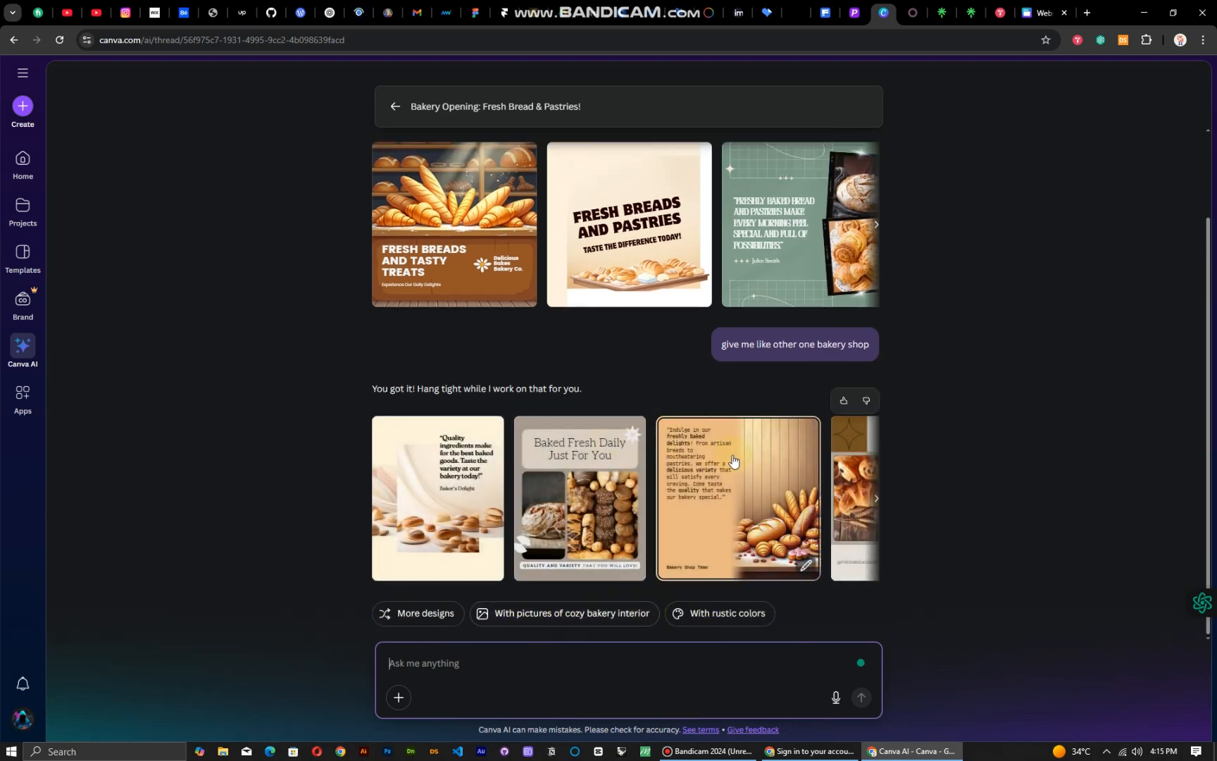
Open the fourth new bakery design and inspect the editable text of its "Fresh Breads Bakery" and "Indulge in Our Delicious Treats" headings.
{"action": "left_click", "coordinate": [876, 498]}
{"action": "left_click", "coordinate": [872, 500]}
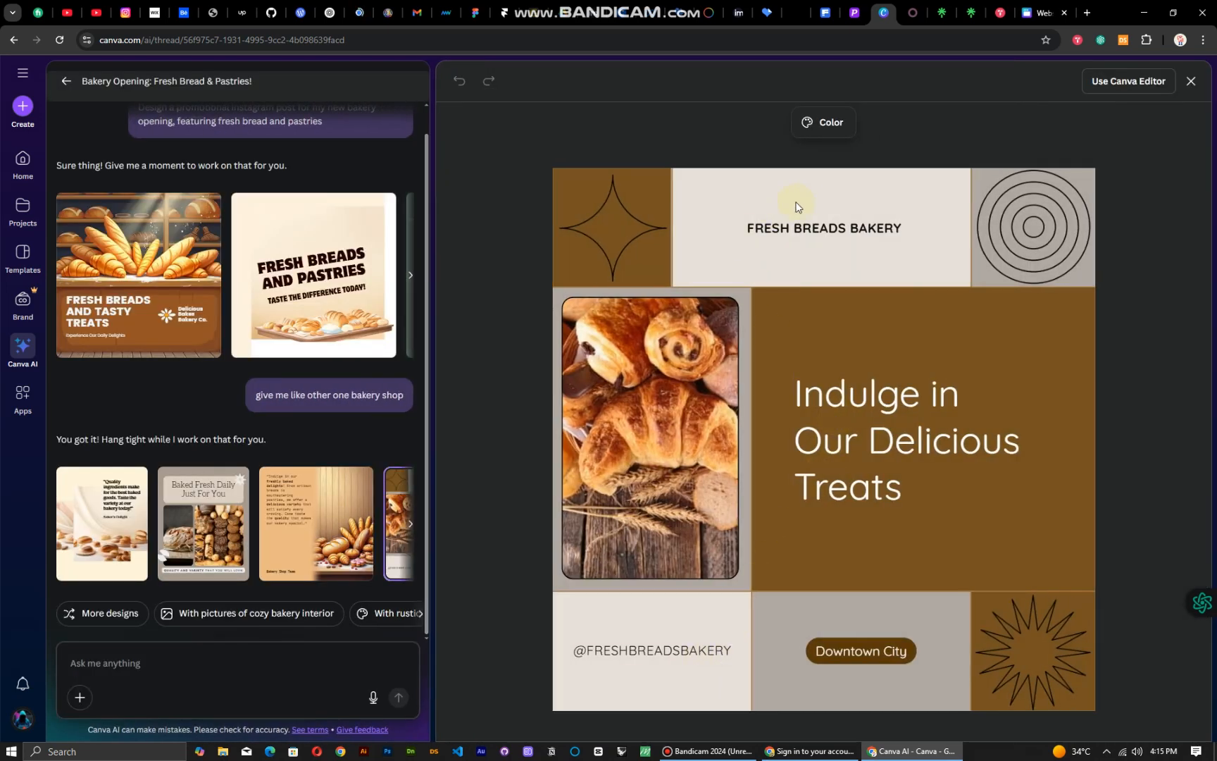
{"action": "left_click", "coordinate": [810, 229]}
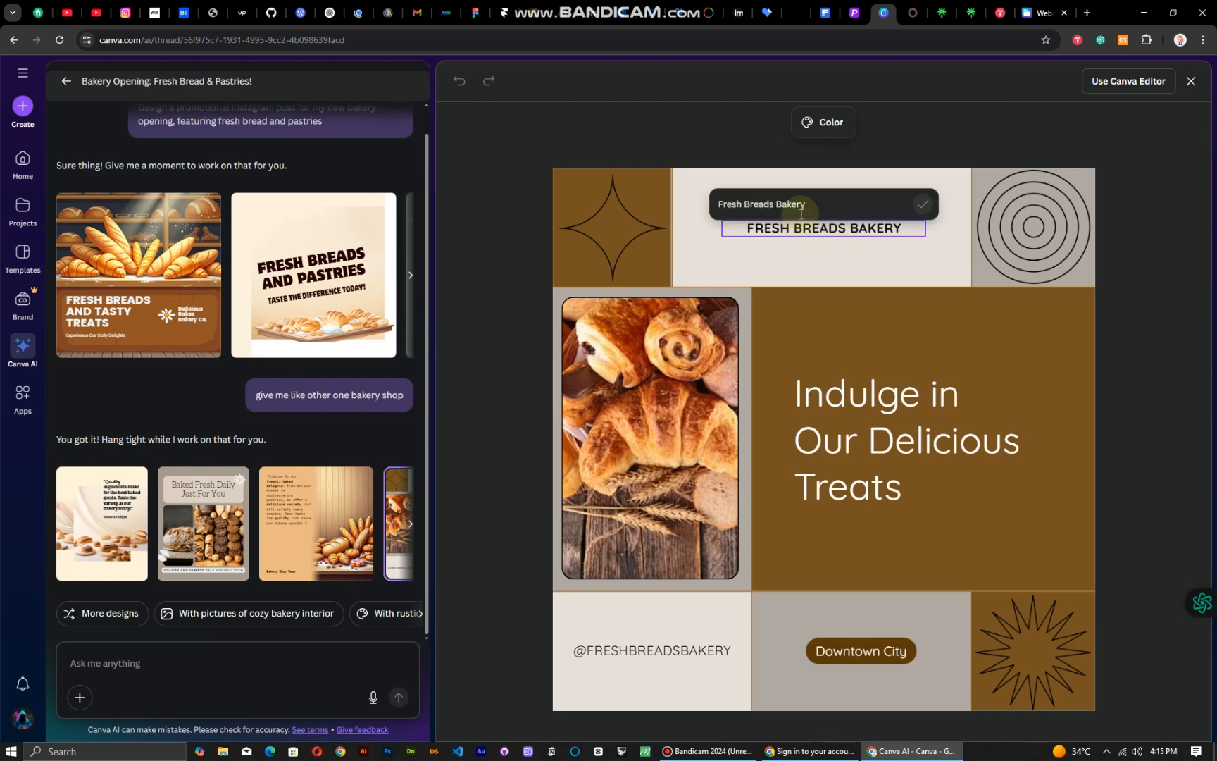
{"action": "left_click", "coordinate": [838, 424]}
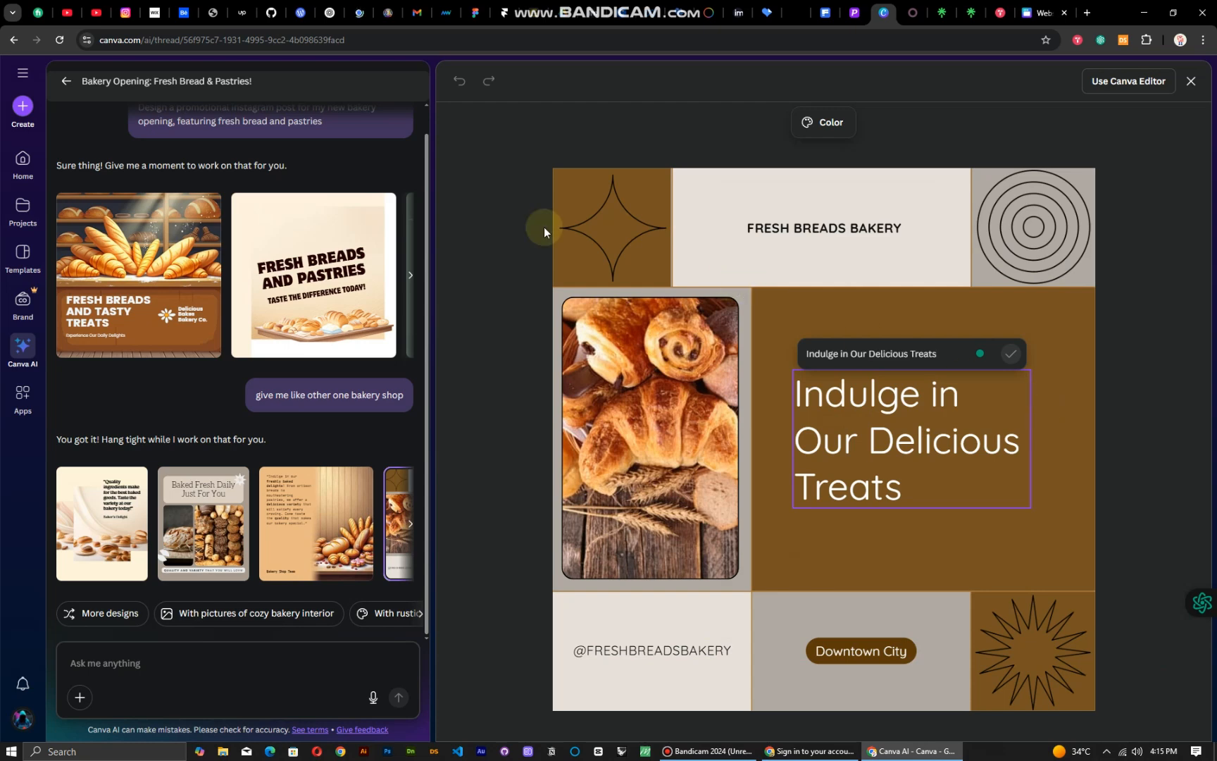
Generate images in Canva AI from the prompt "i open bakery shop give me img of bakery shop with beautiful img".
{"action": "left_click", "coordinate": [23, 348]}
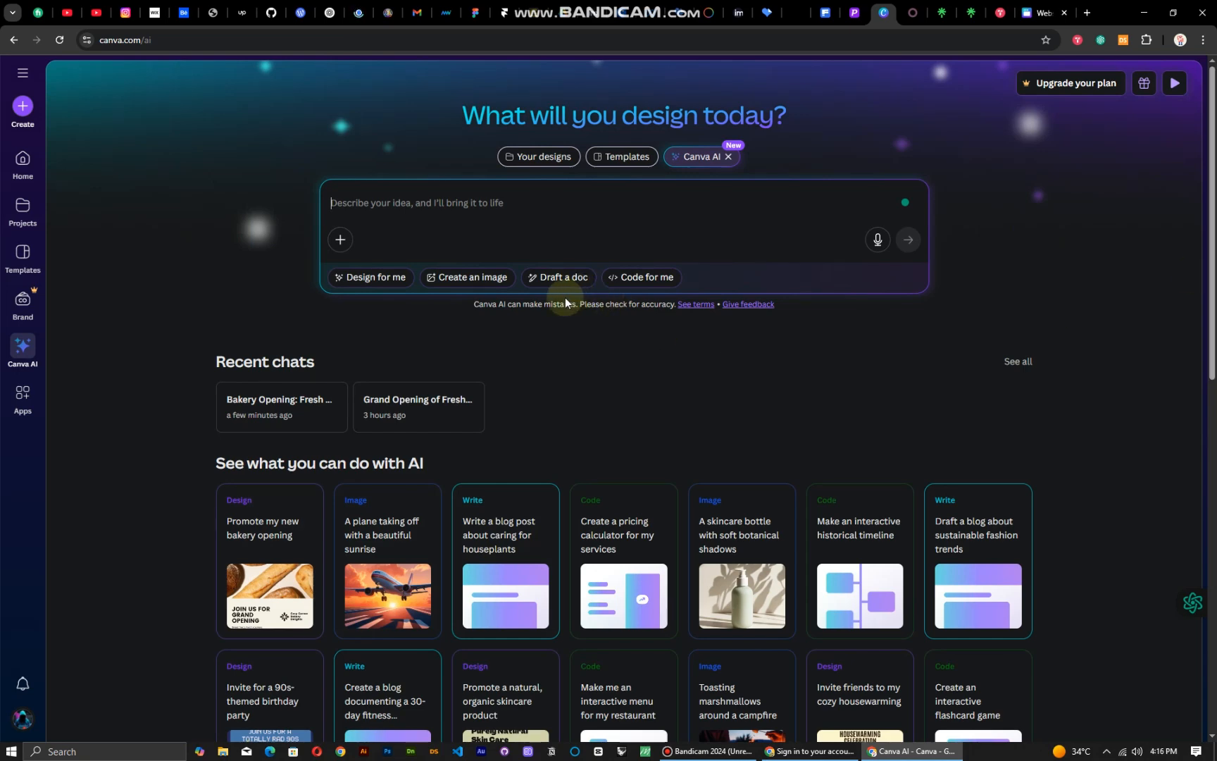
{"action": "left_click", "coordinate": [477, 279]}
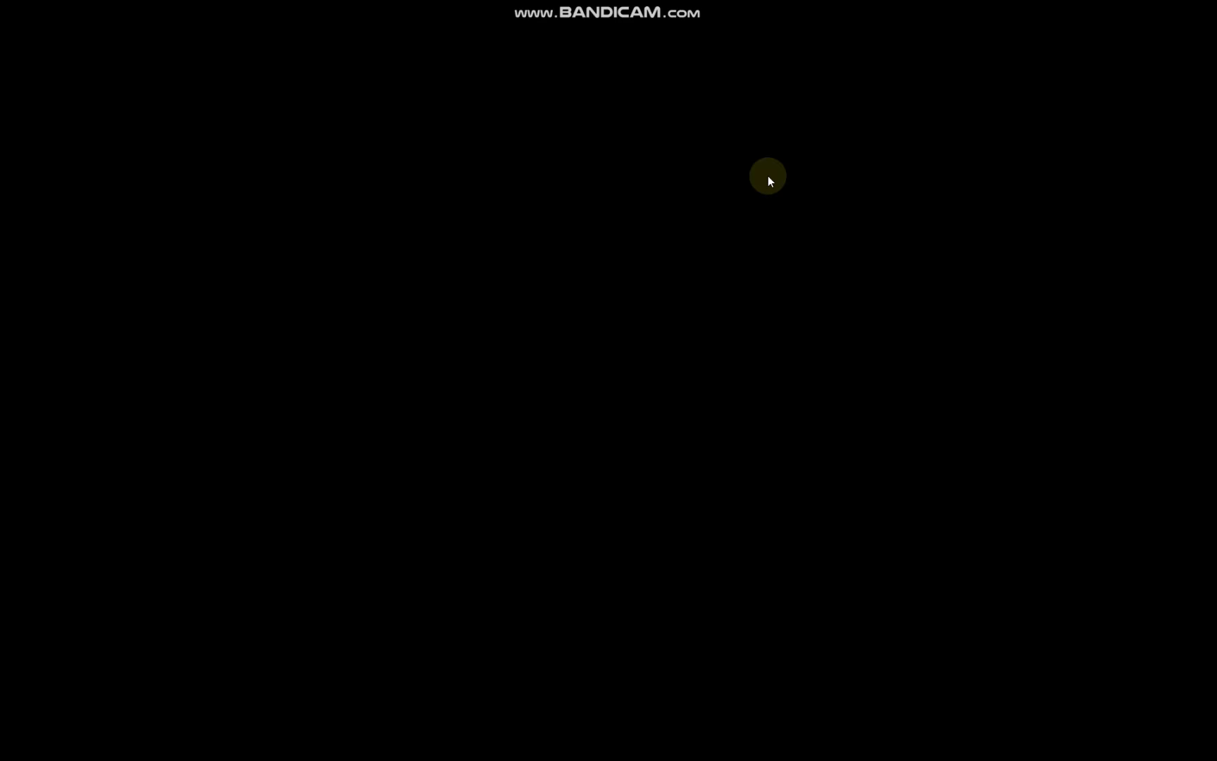
{"action": "scroll", "coordinate": [1212, 282], "scroll_direction": "down", "scroll_amount": 1}
{"action": "scroll", "coordinate": [1212, 282], "scroll_direction": "down", "scroll_amount": 2}
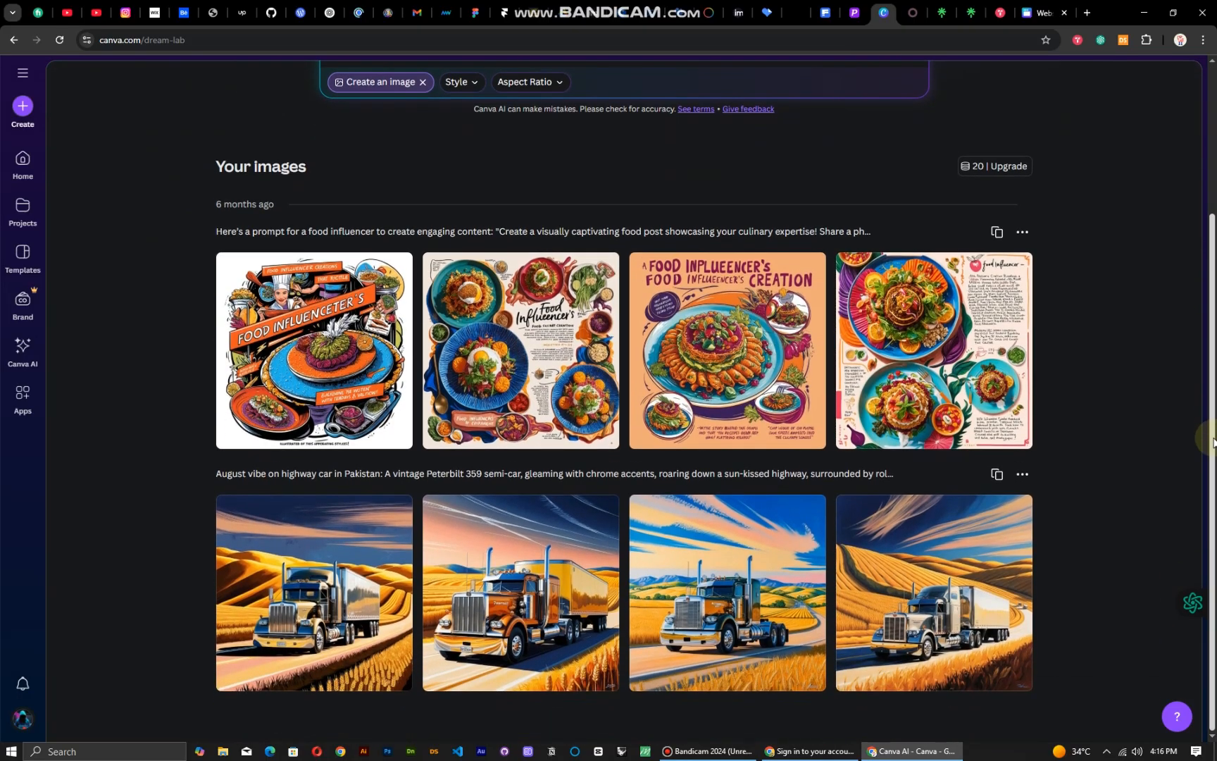
{"action": "scroll", "coordinate": [1213, 211], "scroll_direction": "up", "scroll_amount": 3}
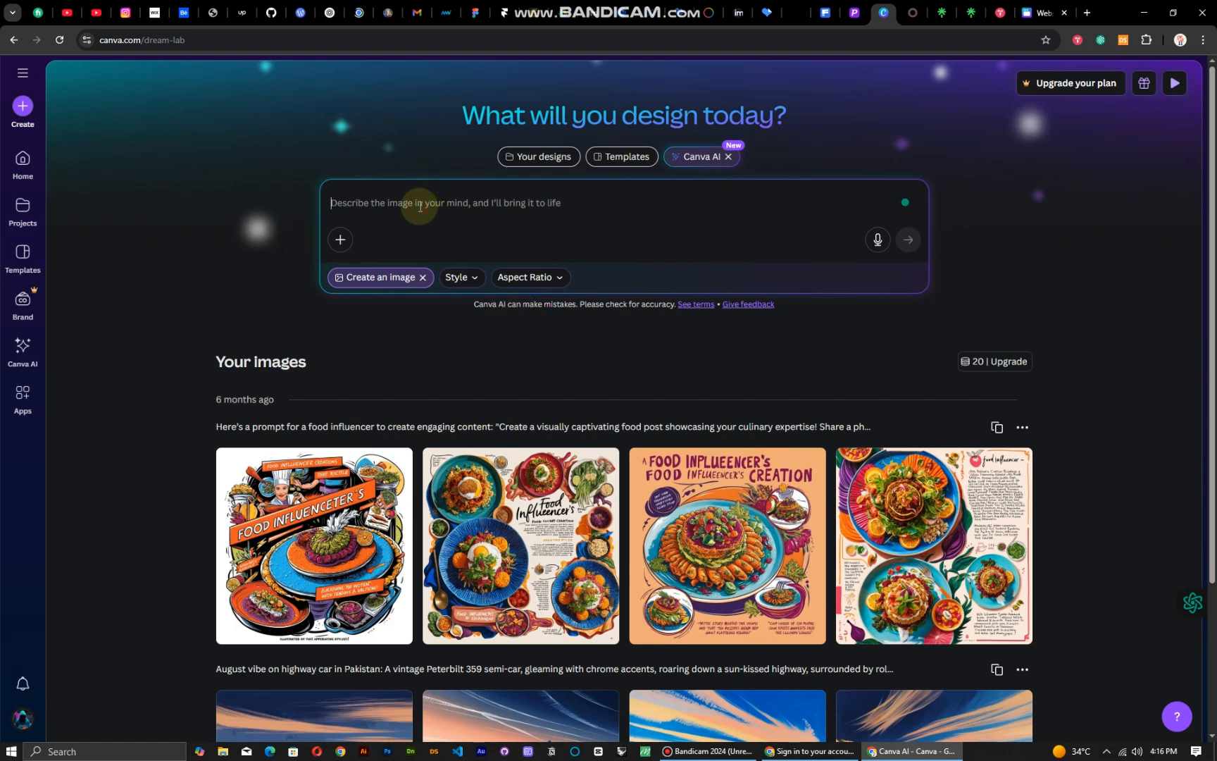
{"action": "type", "text": "i"}
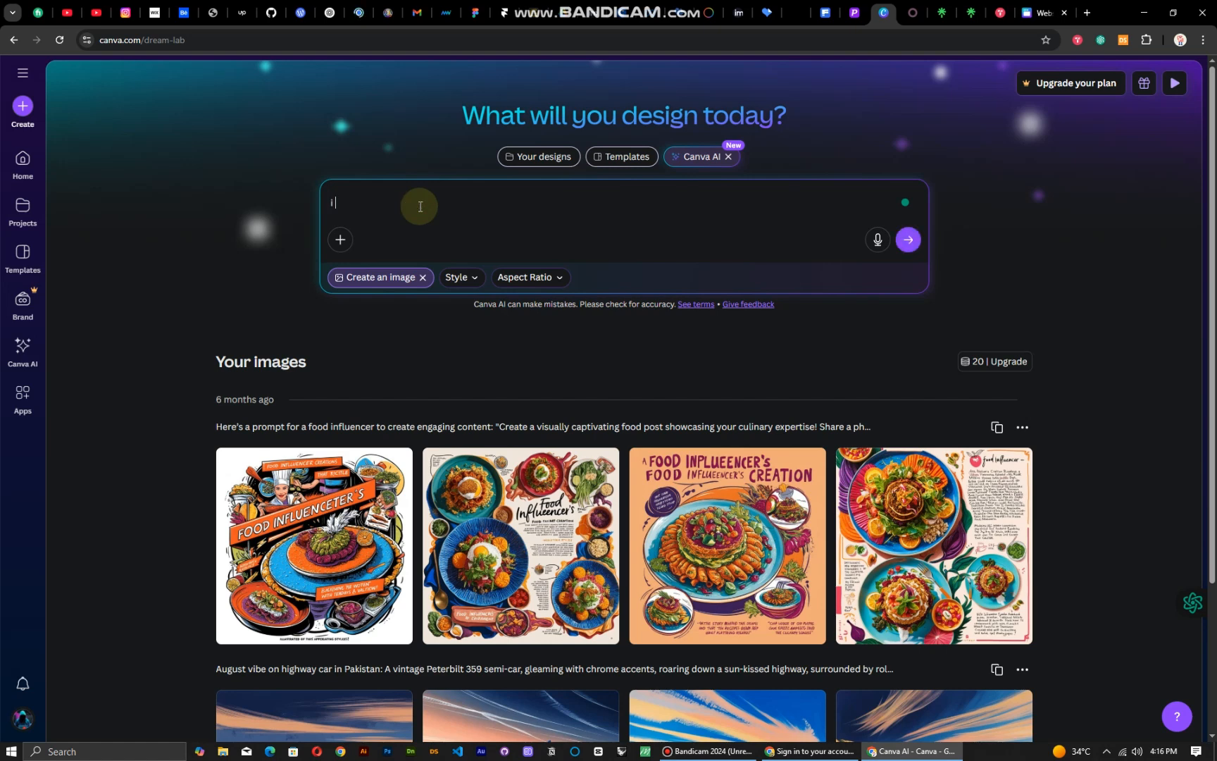
{"action": "type", "text": " open bakery shop give me im"}
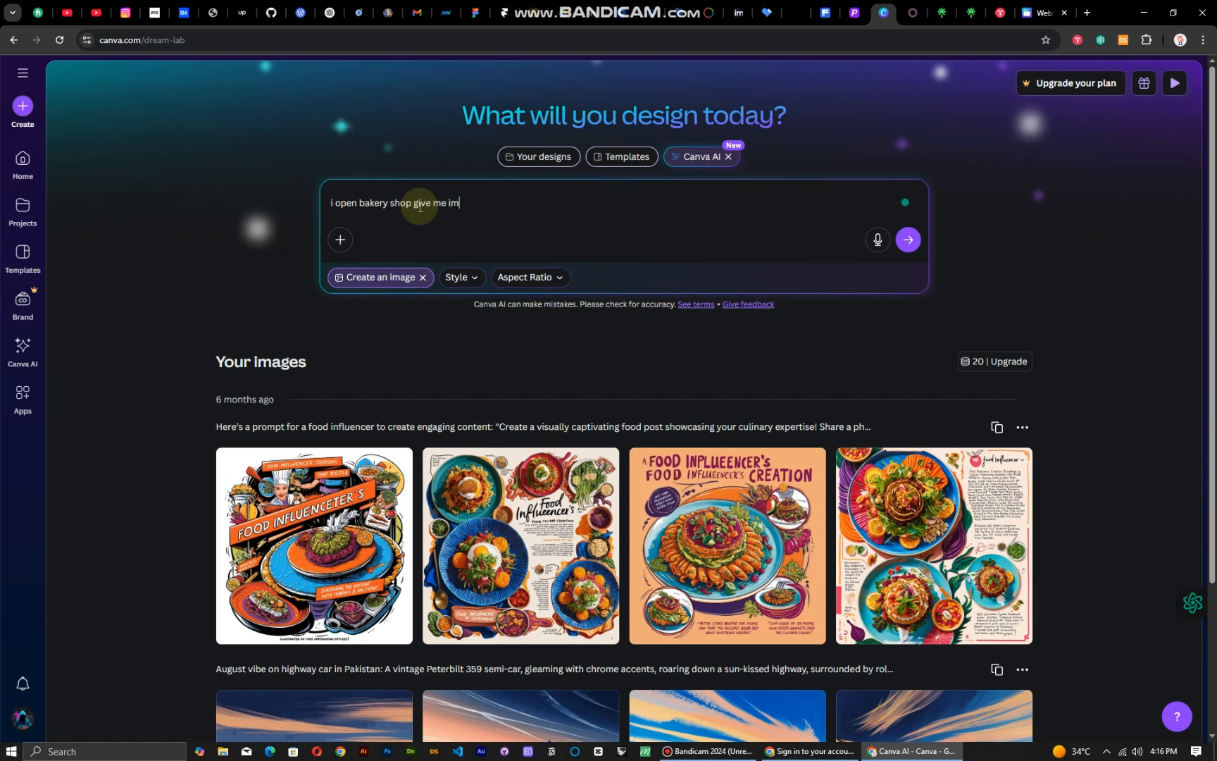
{"action": "type", "text": "g of bakery shop with beautiful im"}
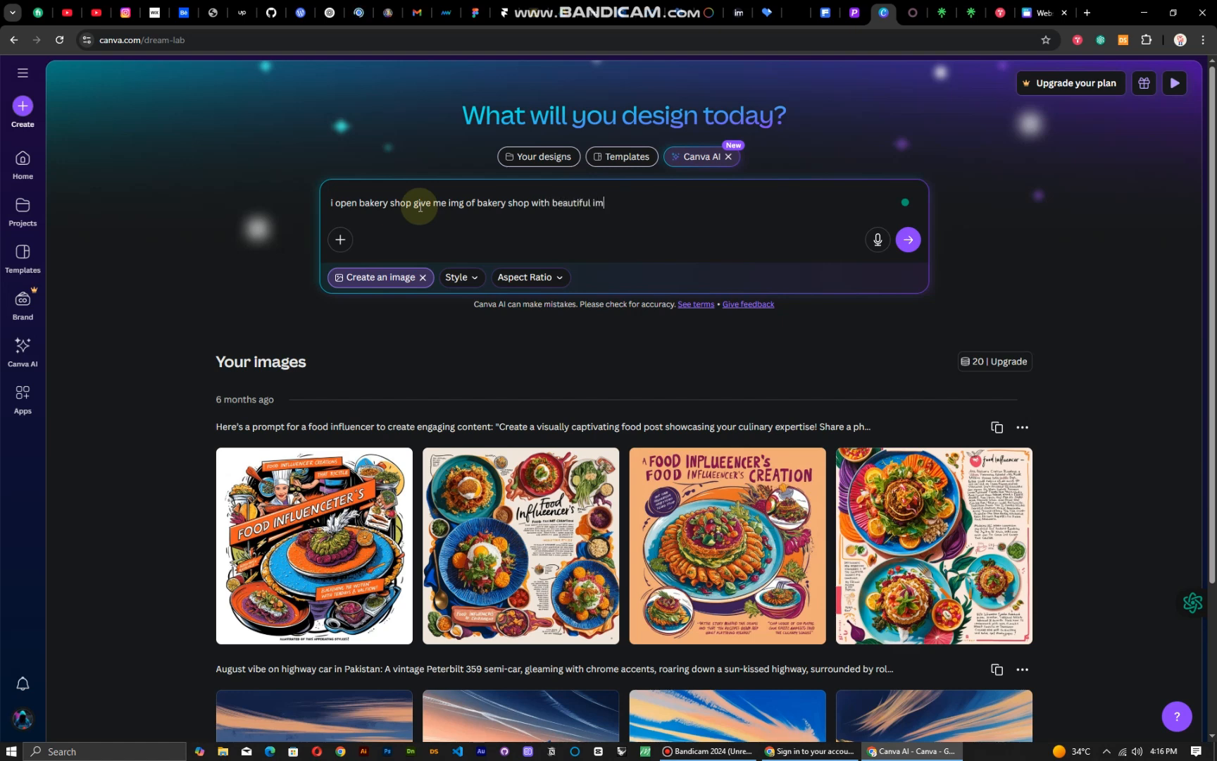
{"action": "type", "text": "g"}
{"action": "key", "text": "Return"}
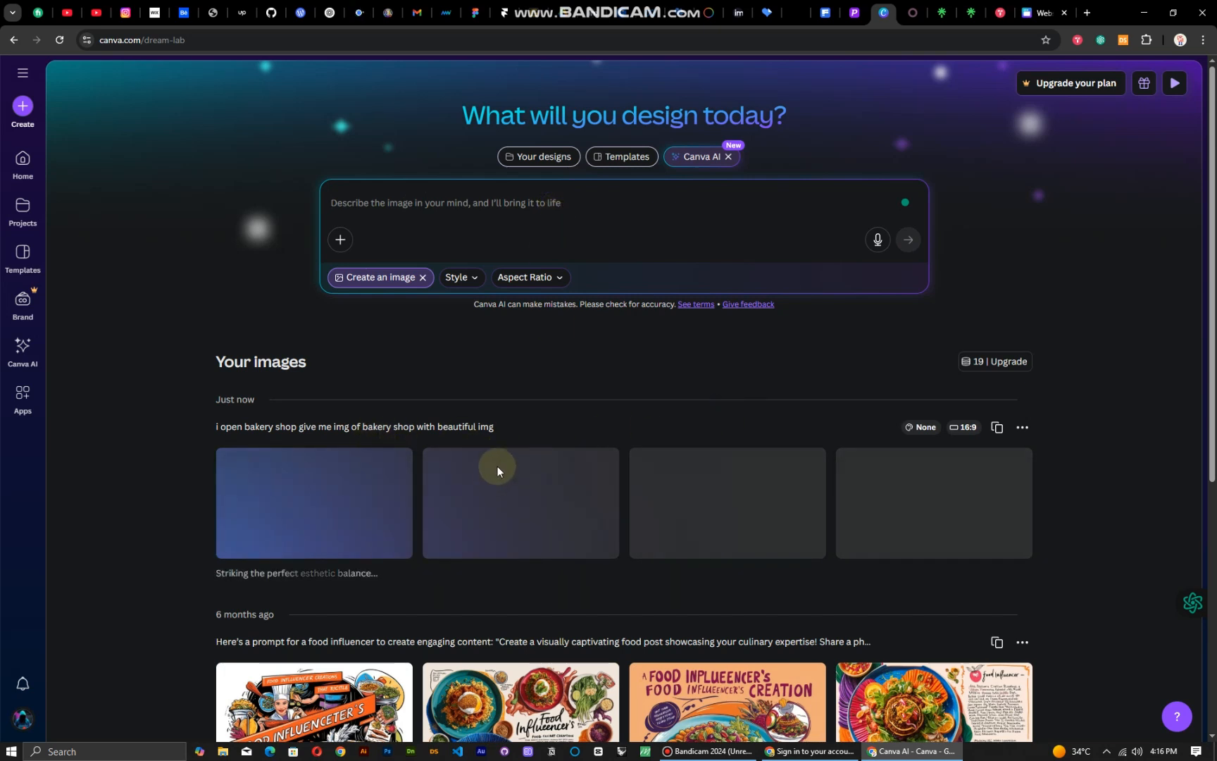
{"action": "scroll", "coordinate": [1201, 282], "scroll_direction": "down", "scroll_amount": 2}
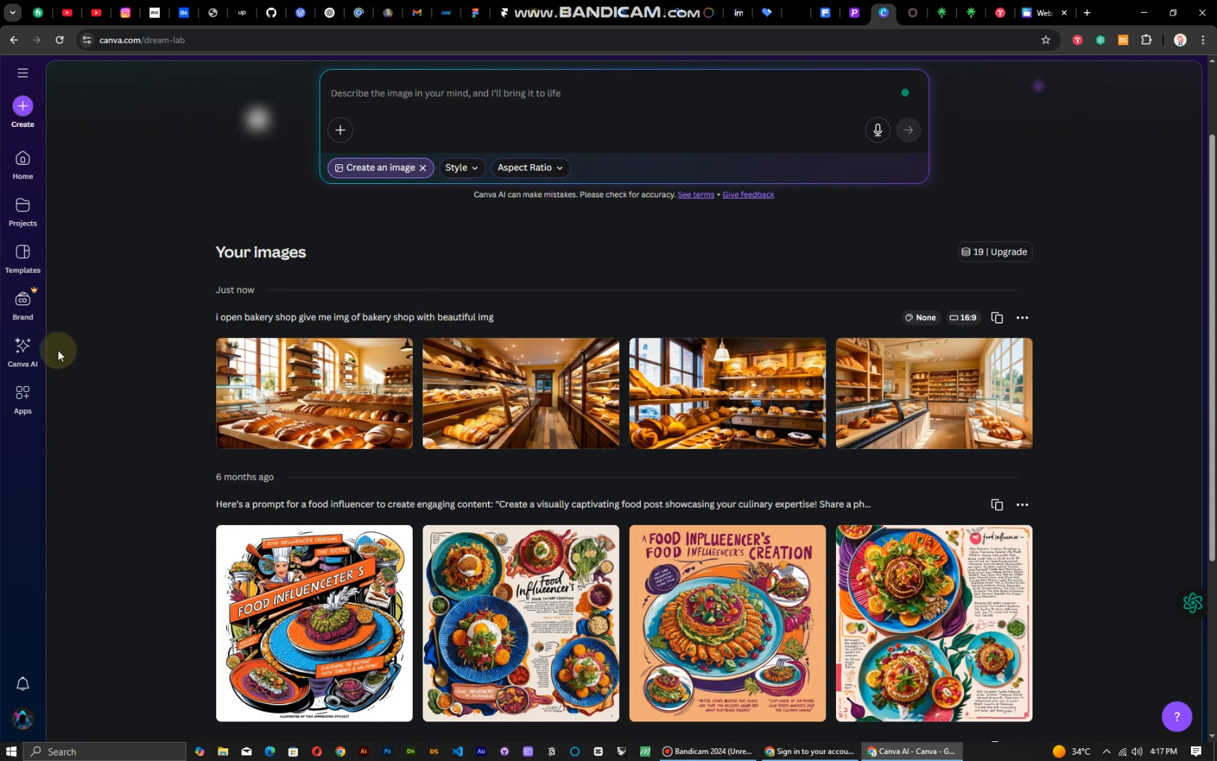
Generate a Clarity Studio Photography calculator from the "Create a pricing calculator for my services" code example, and return to the Canva AI start page.
{"action": "left_click", "coordinate": [23, 345]}
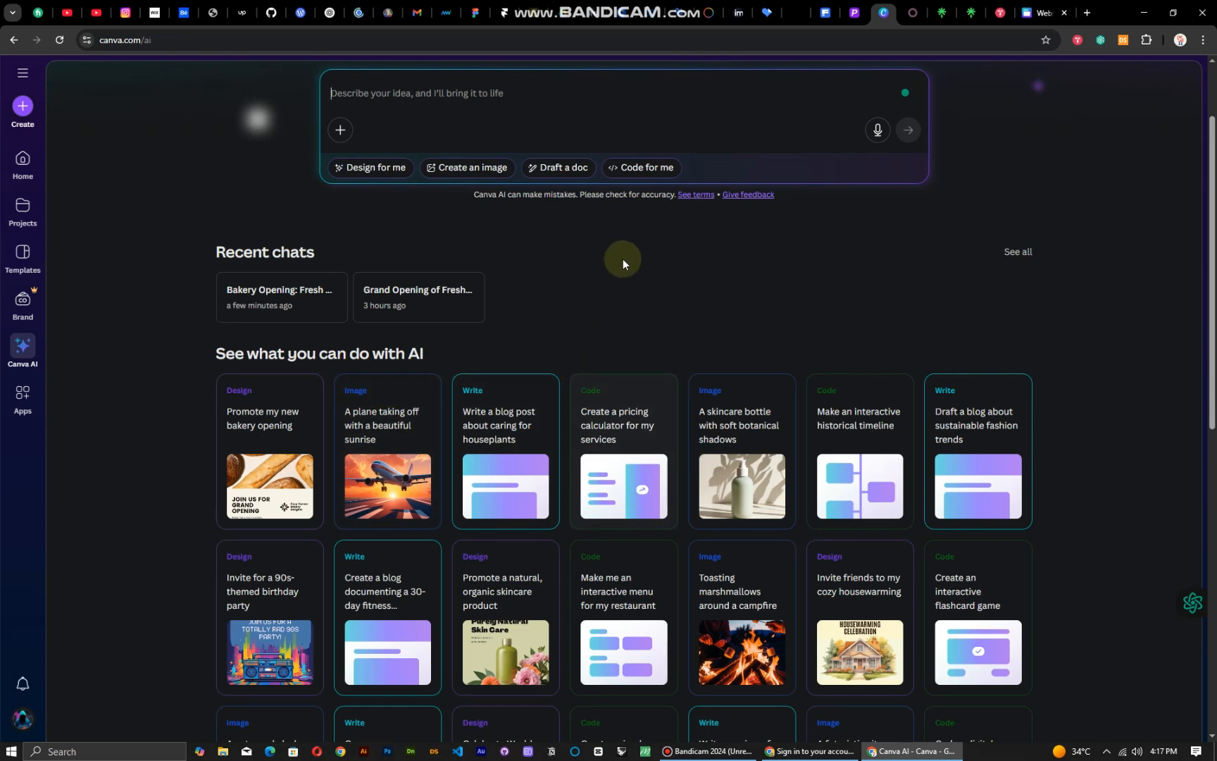
{"action": "left_click", "coordinate": [641, 167]}
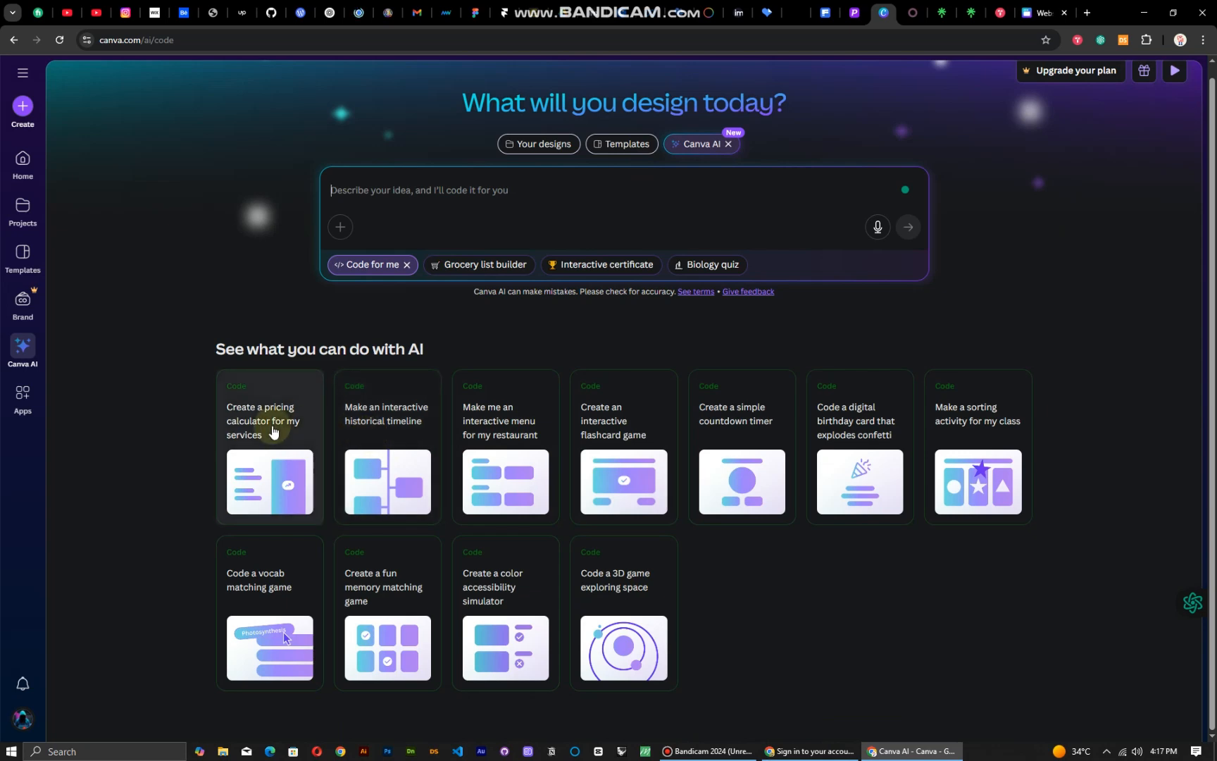
{"action": "left_click", "coordinate": [253, 437]}
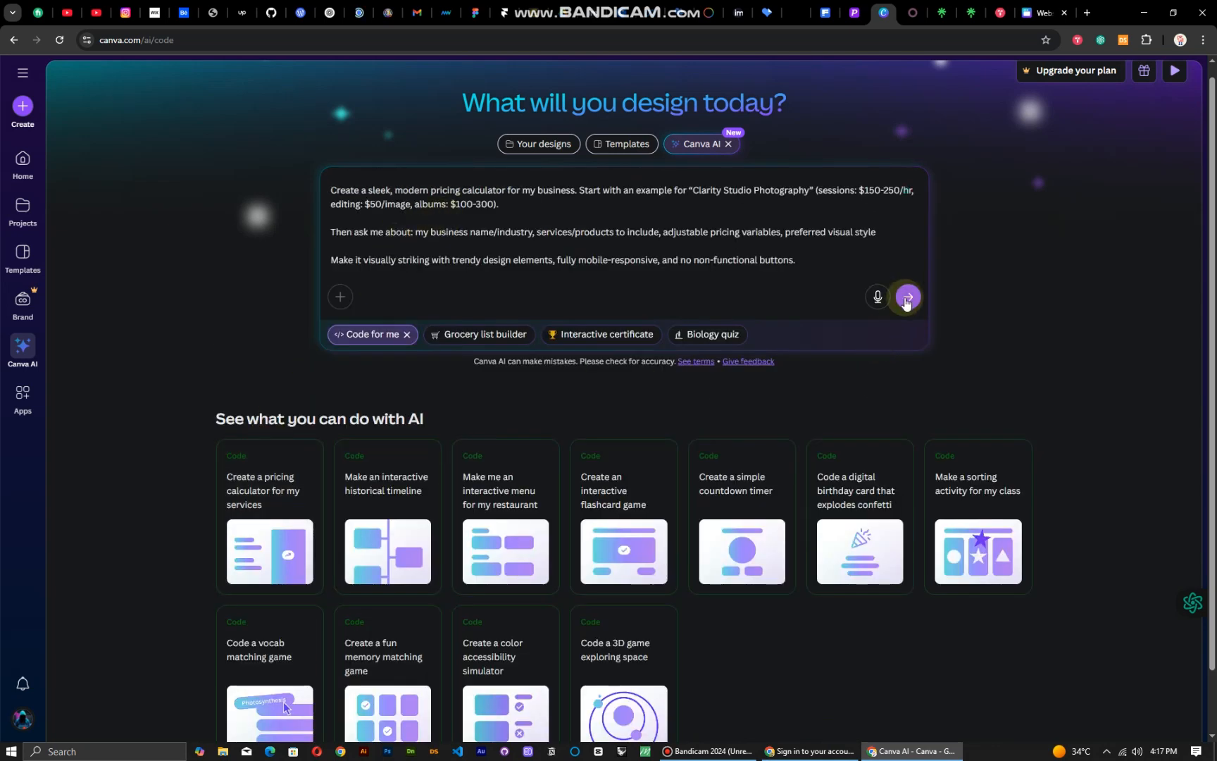
{"action": "left_click", "coordinate": [908, 299]}
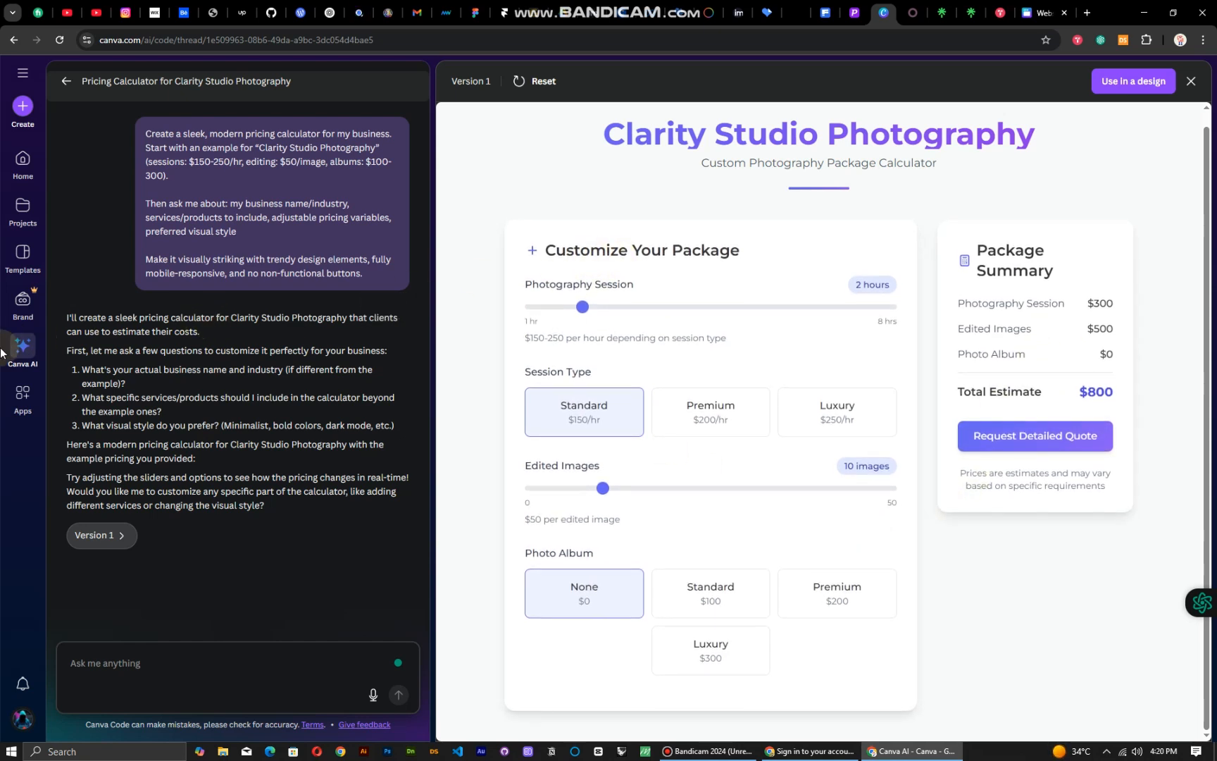
{"action": "left_click", "coordinate": [23, 349]}
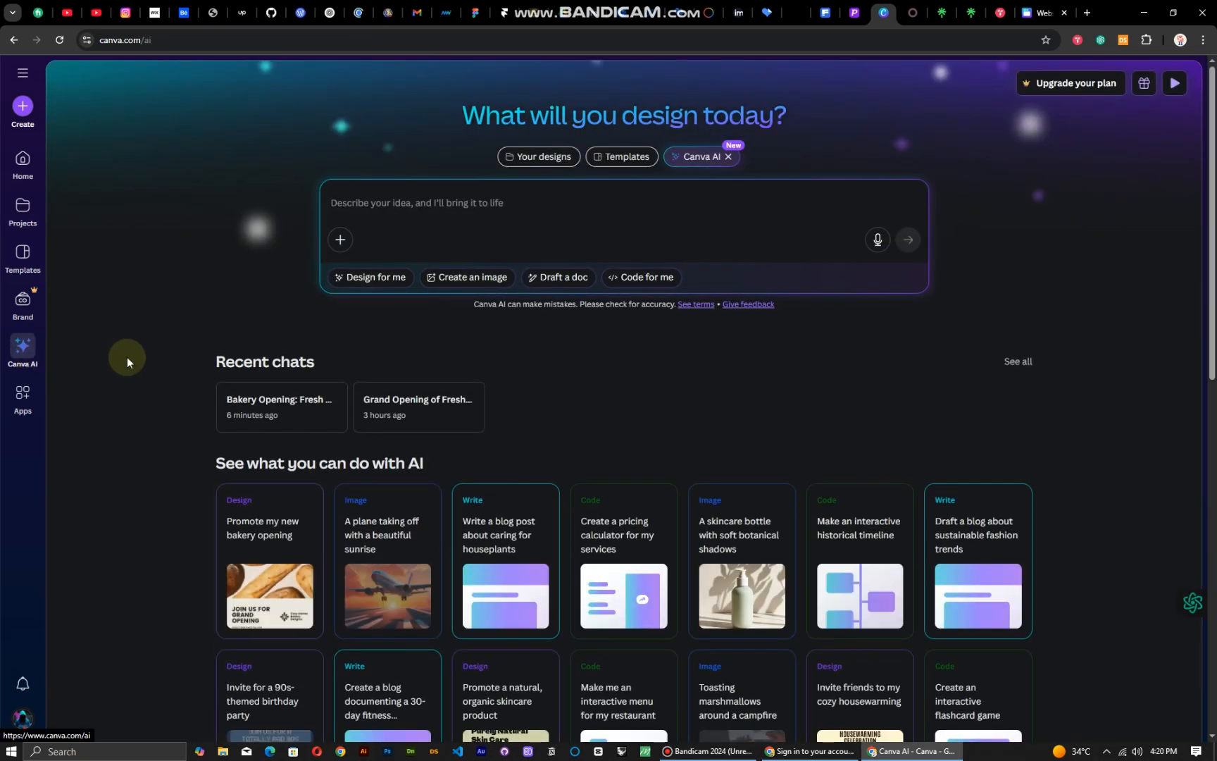